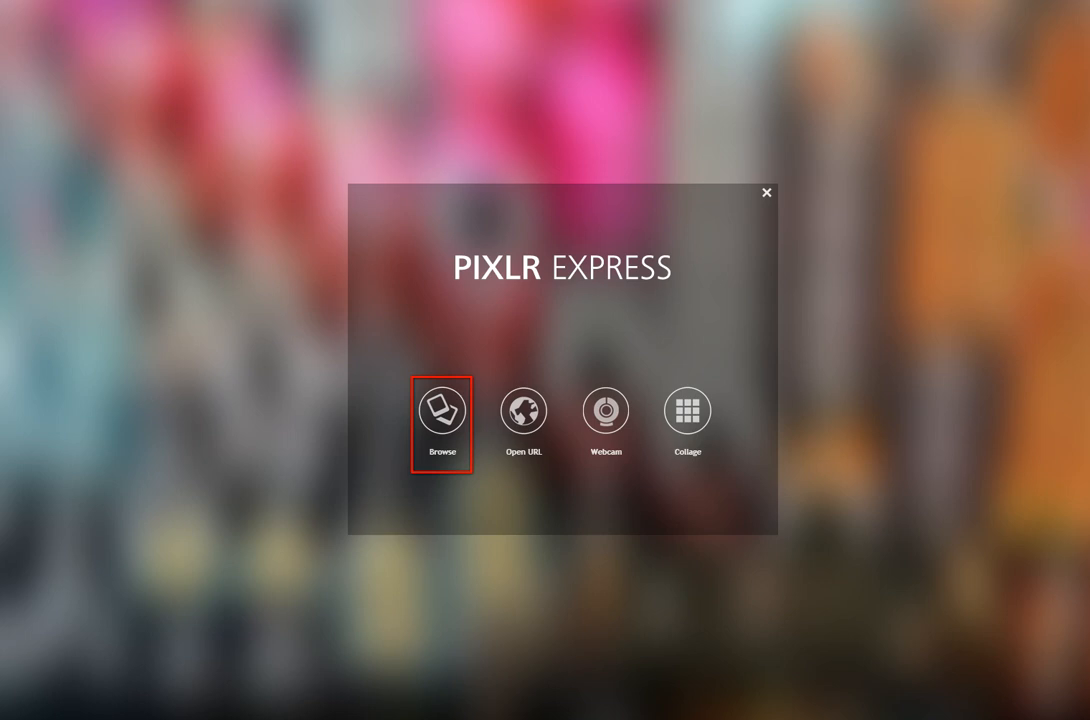
Open Jellyfish.jpg from the Sample Pictures folder in the Pictures library
click(442, 410)
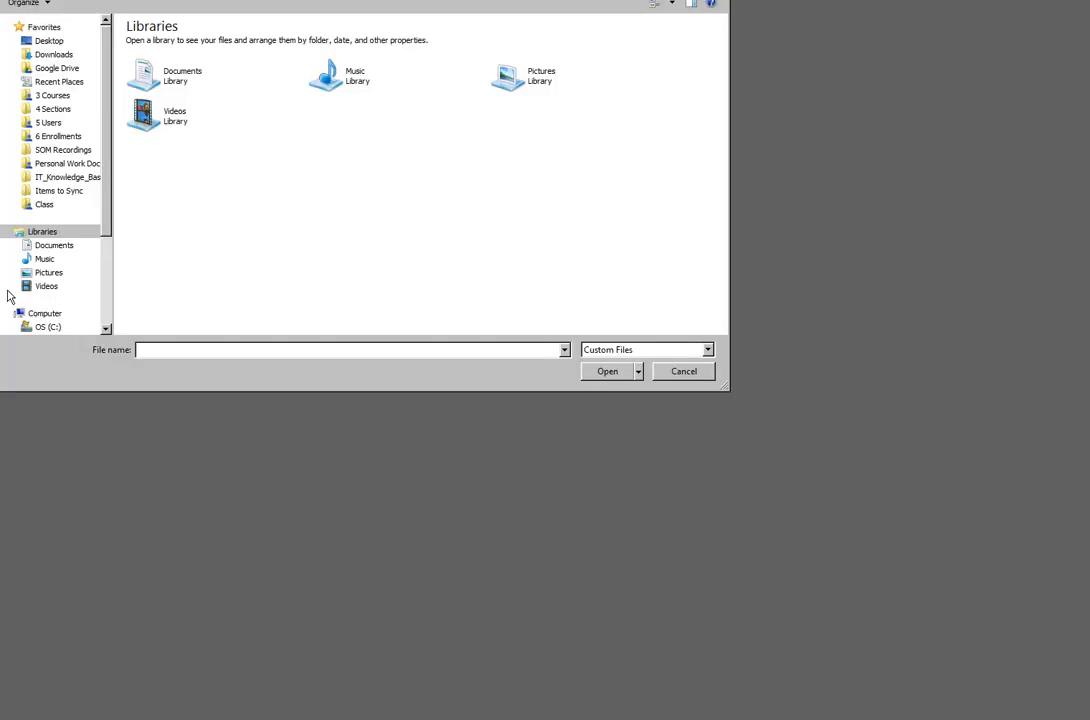
click(48, 273)
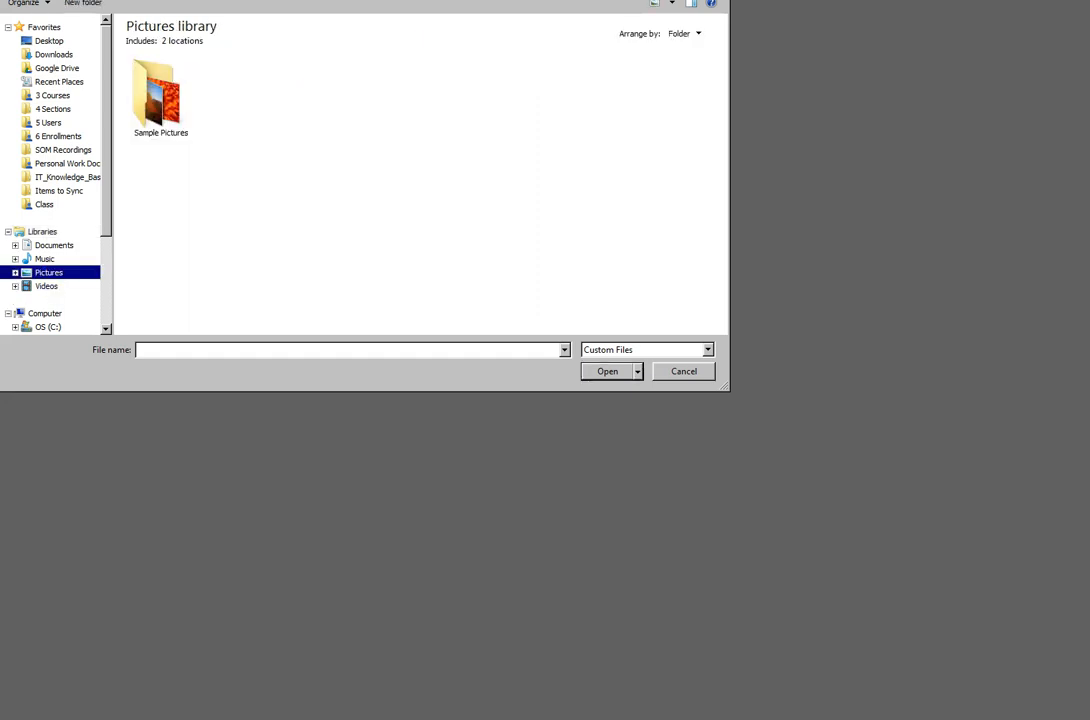
double_click(158, 95)
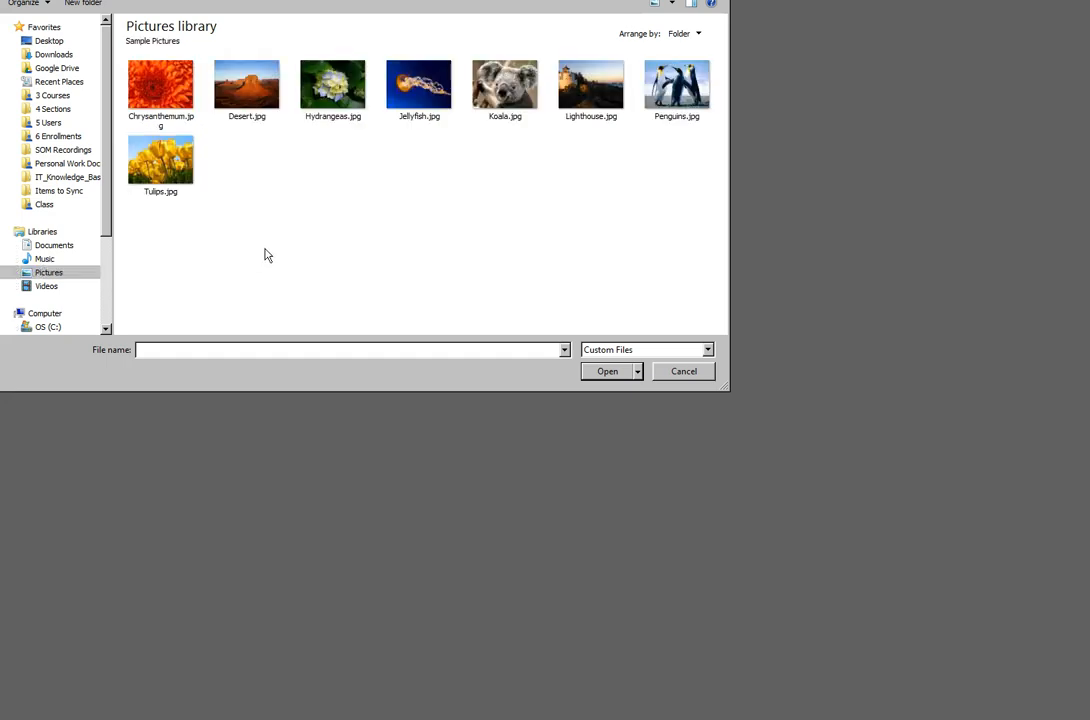
click(422, 110)
click(607, 371)
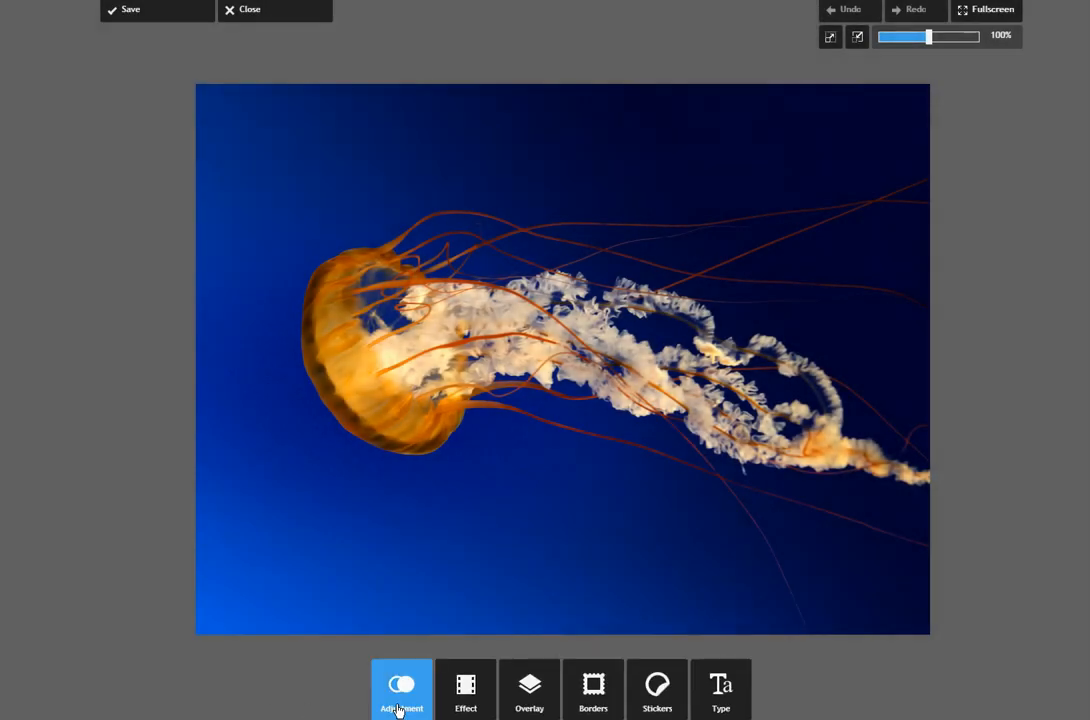
Apply a Color adjustment to the jellyfish photo with the hue set to -45
click(400, 700)
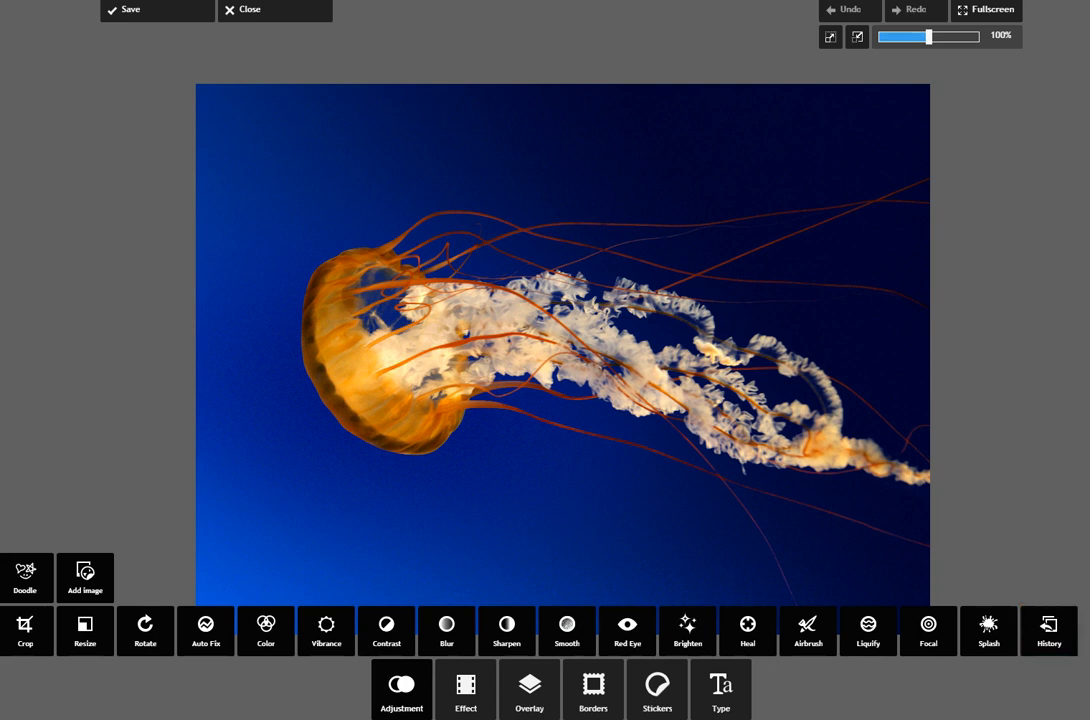
click(264, 640)
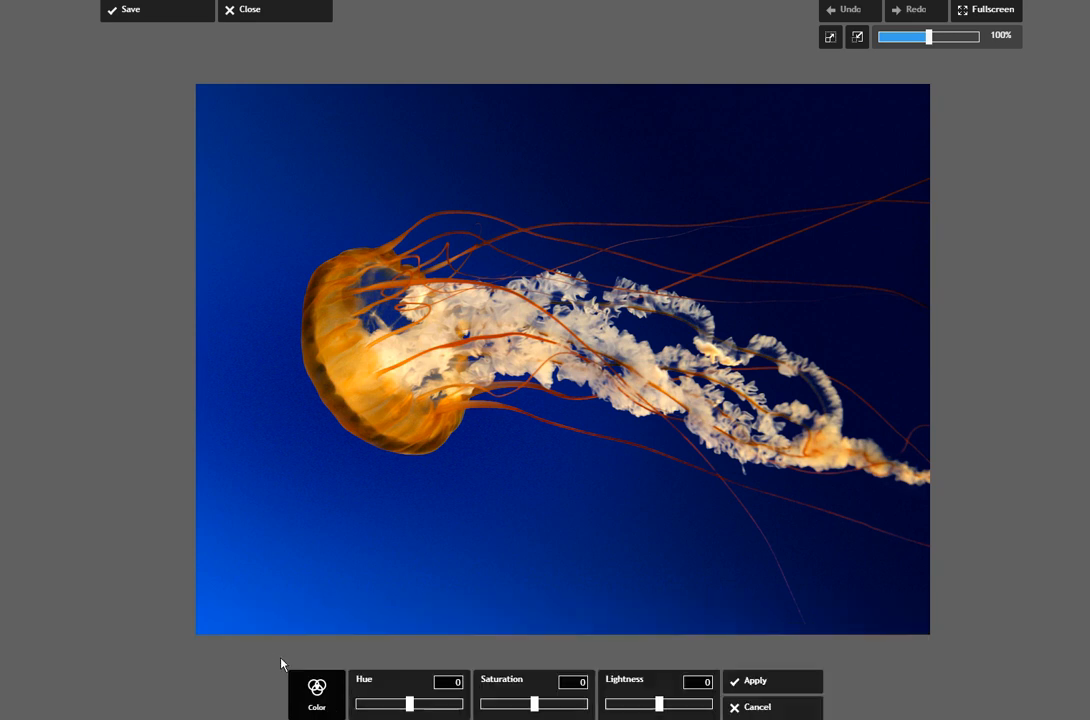
mouse_move(409, 707)
mouse_down()
mouse_move(447, 712)
mouse_move(383, 712)
mouse_move(398, 712)
mouse_up()
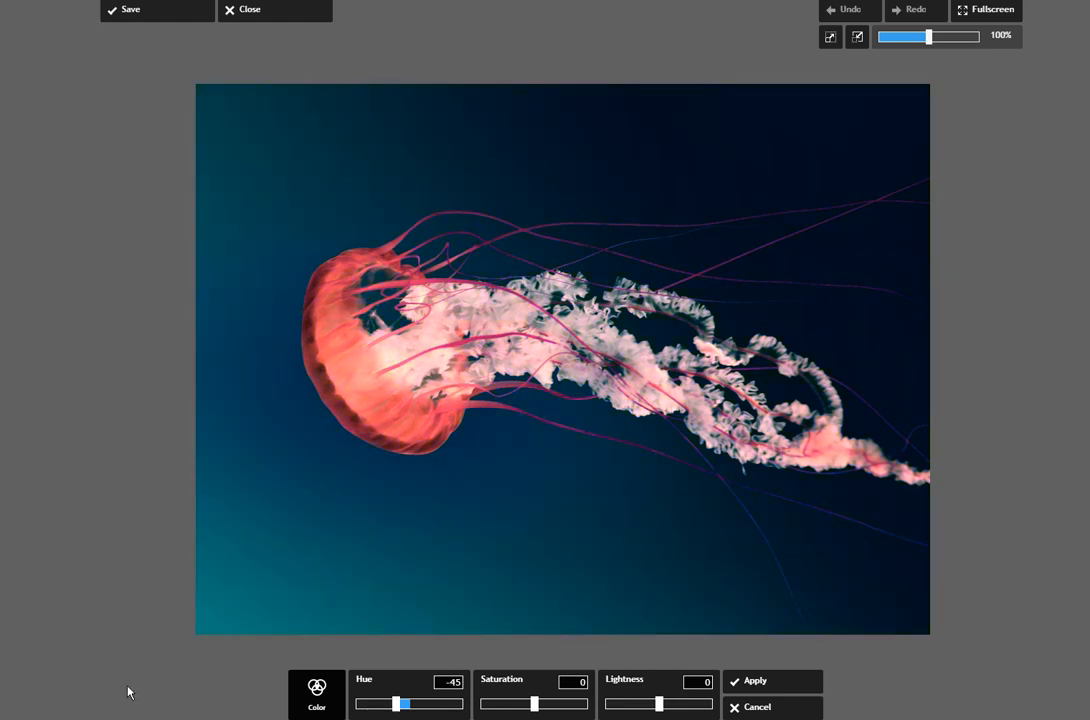
click(773, 683)
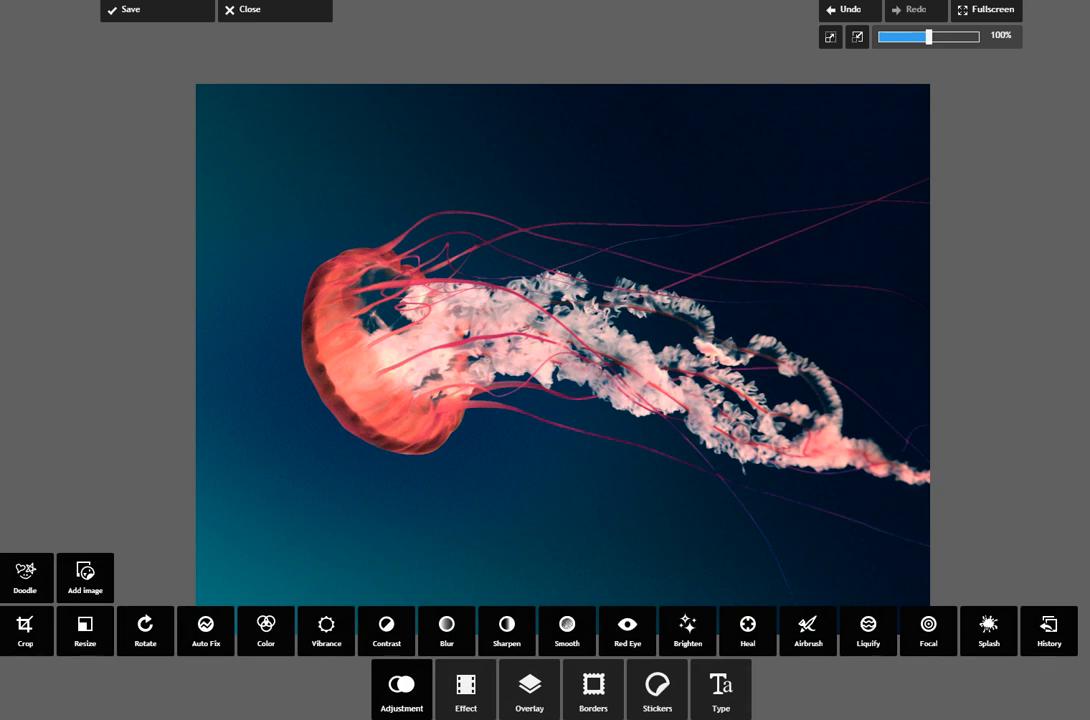
Restore the original orange on the jellyfish's bell with the History brush, using brush sizes 30, 111 and 60, and apply it
click(1049, 630)
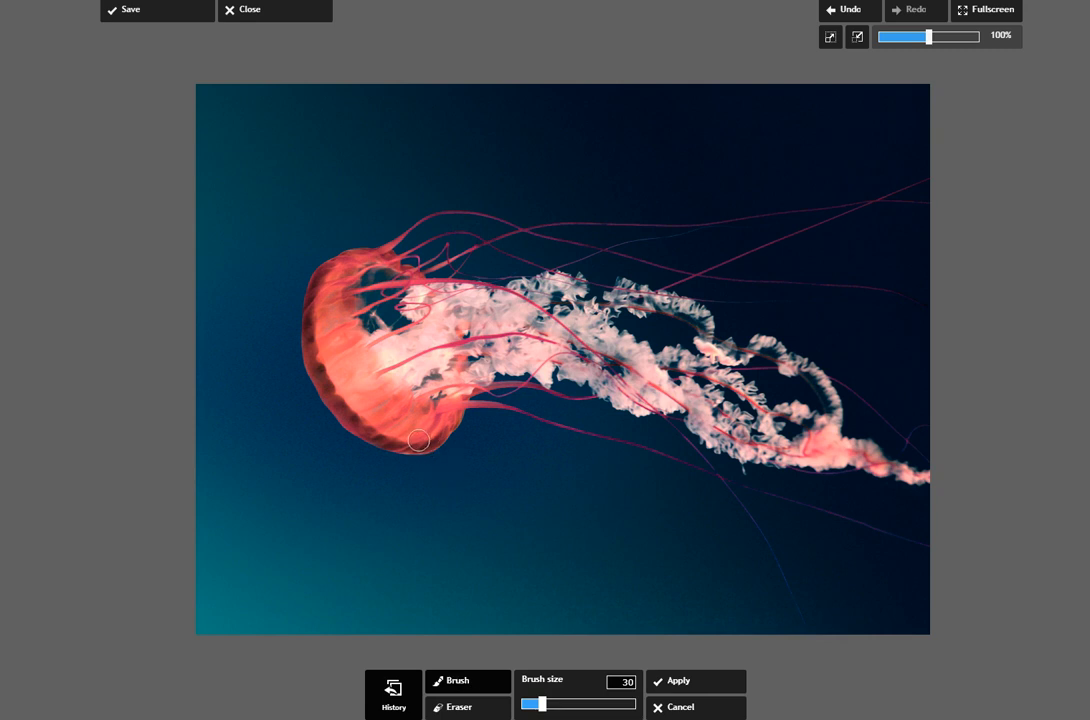
mouse_move(455, 411)
mouse_down()
mouse_move(409, 443)
mouse_move(350, 416)
mouse_up()
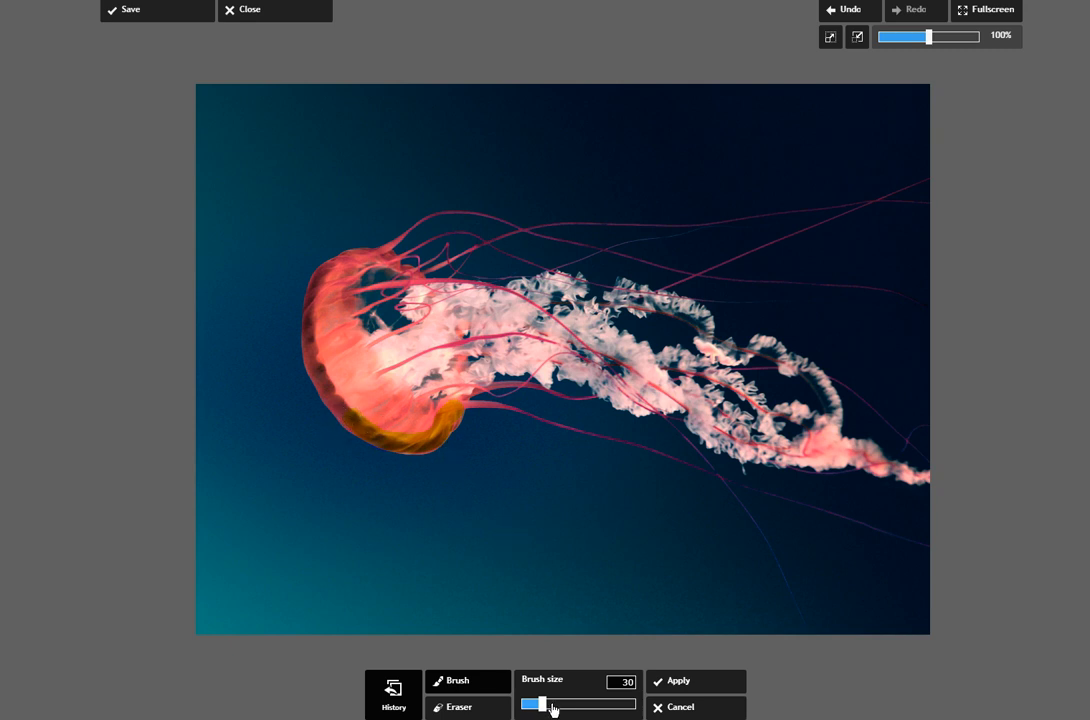
drag(553, 708, 605, 706)
click(370, 395)
drag(370, 395, 325, 340)
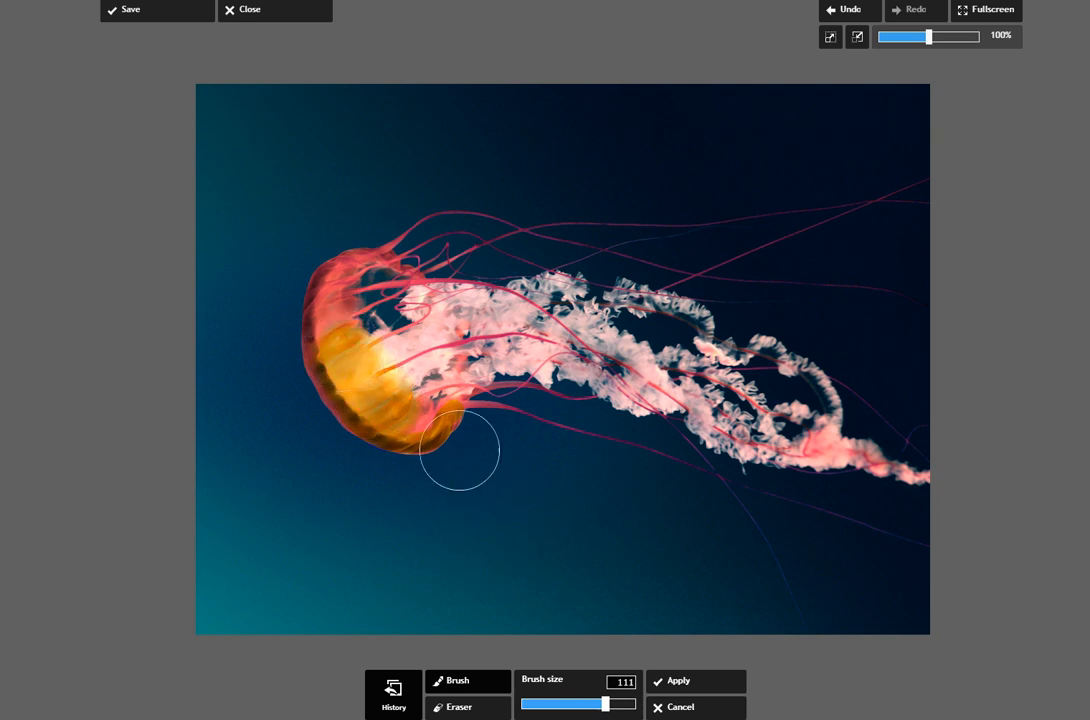
drag(605, 705, 566, 704)
drag(327, 329, 346, 280)
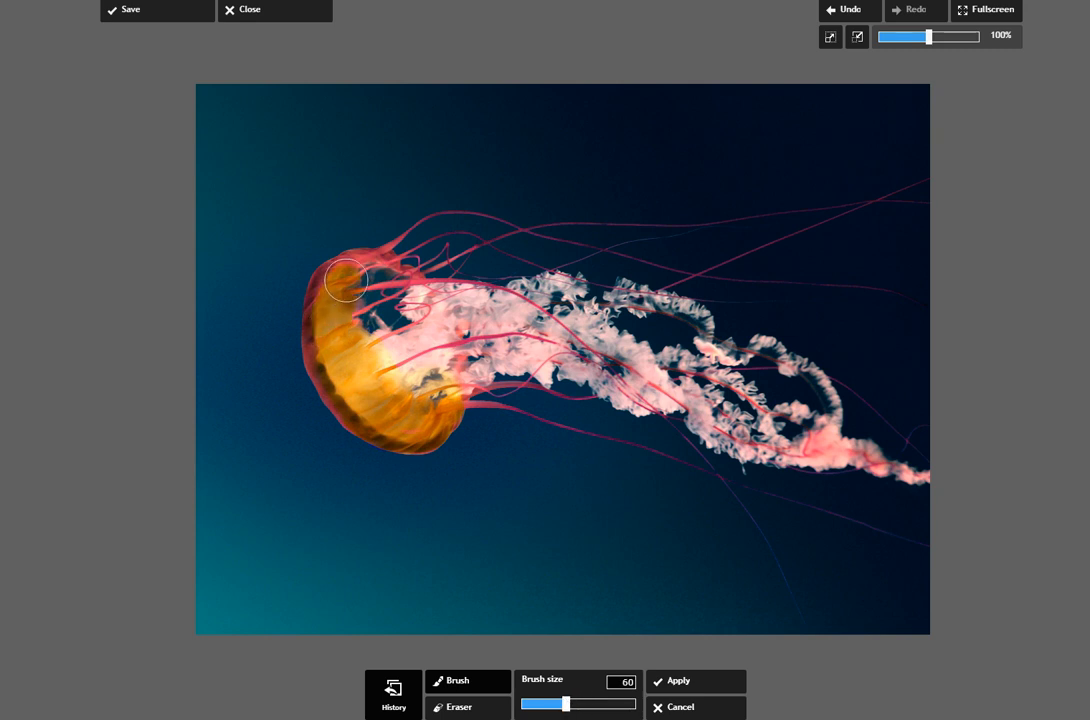
click(695, 688)
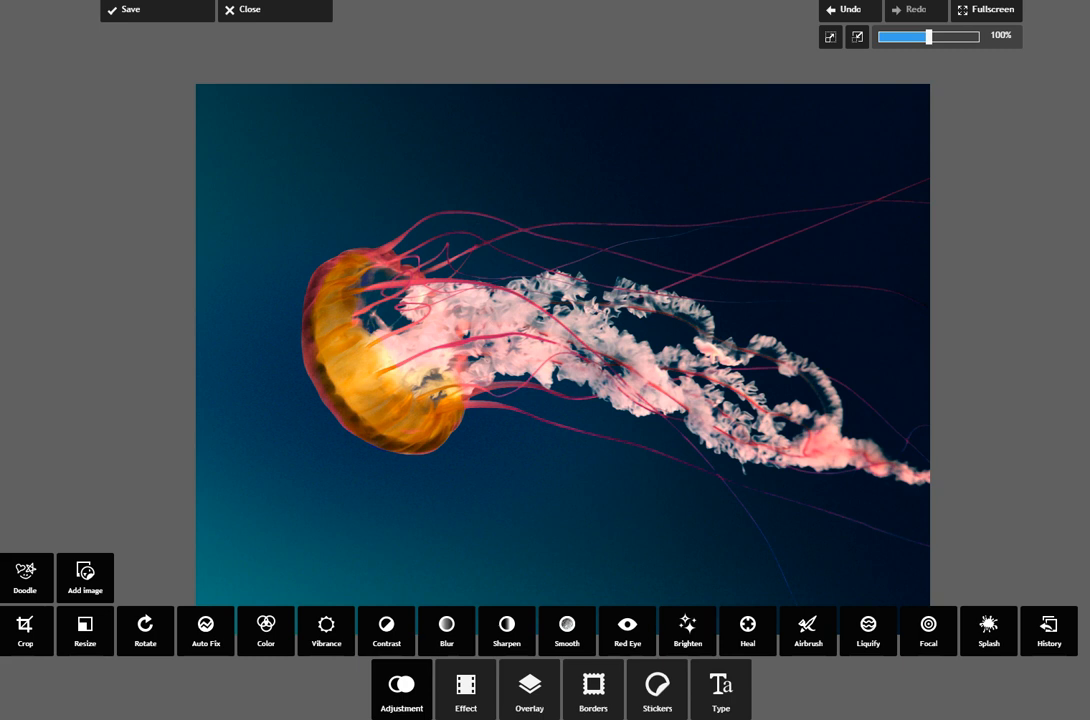
Add Chrysanthemum.jpg as an image layer over the whole jellyfish photo at 25 opacity and apply it
click(80, 579)
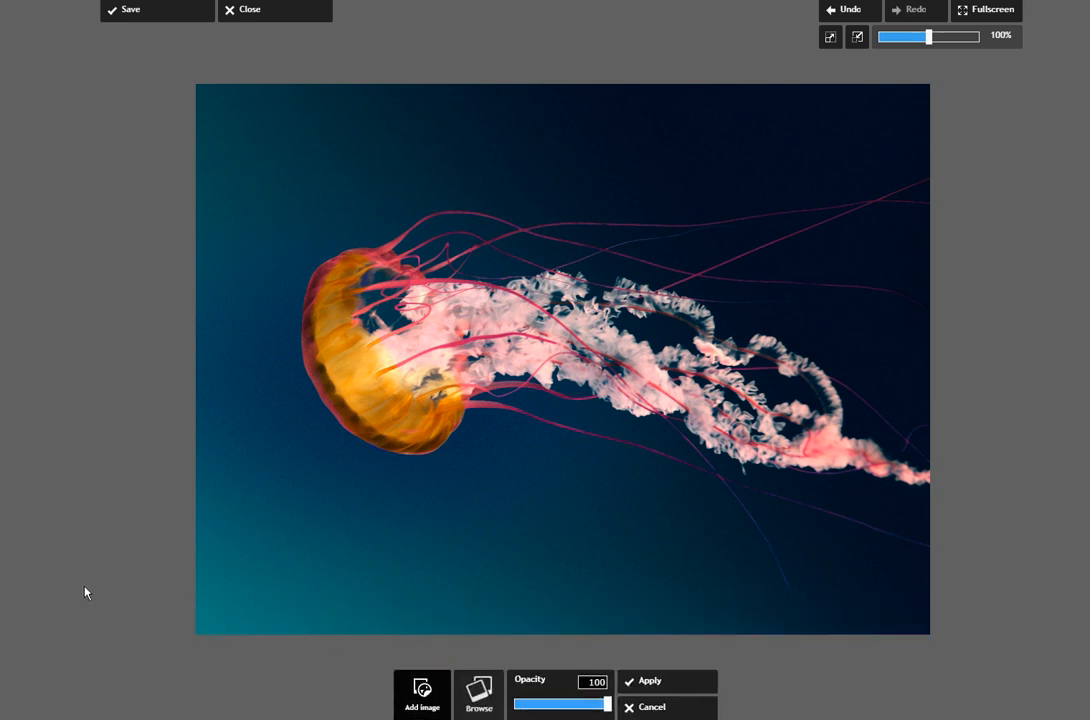
click(478, 690)
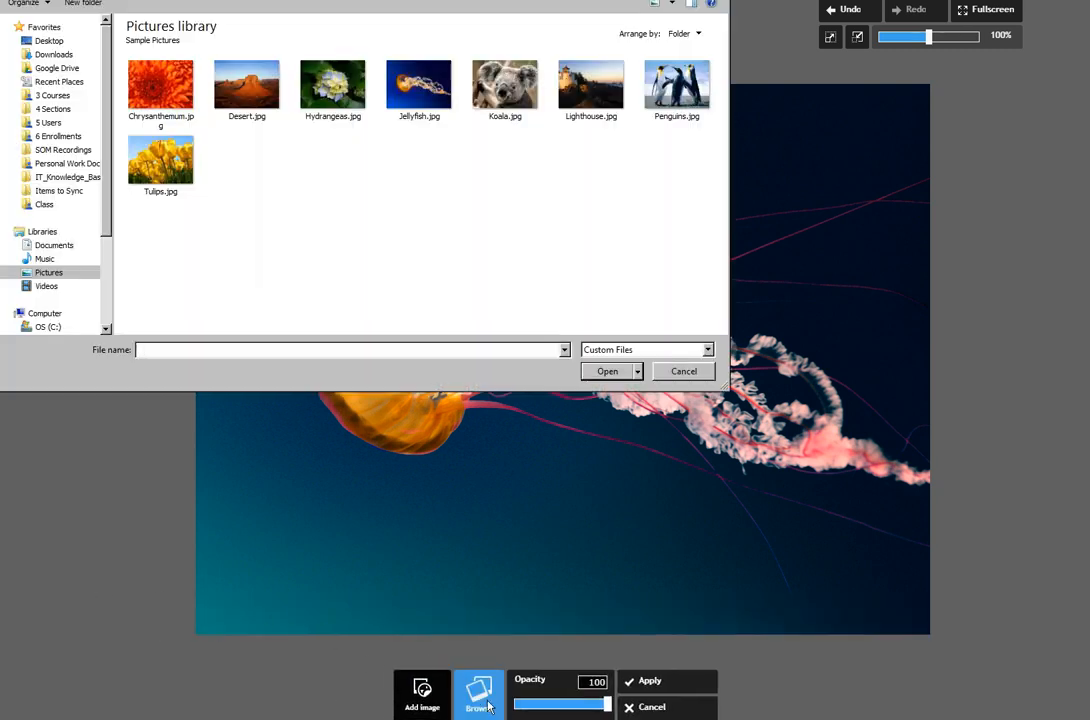
click(128, 80)
click(610, 372)
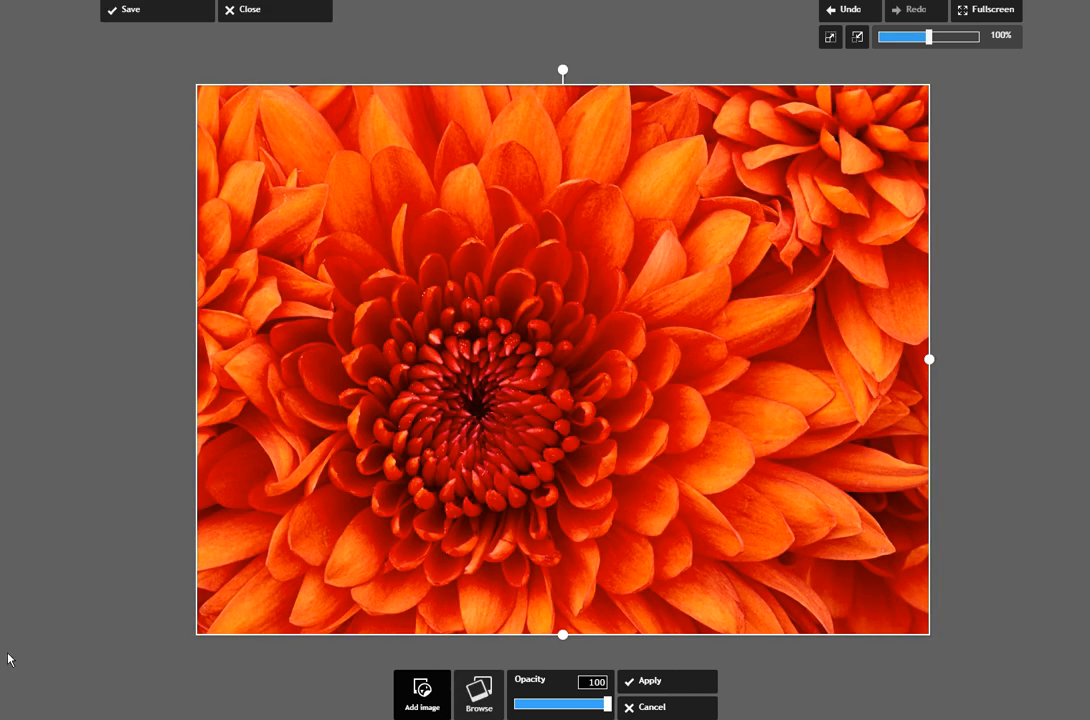
drag(606, 704, 537, 706)
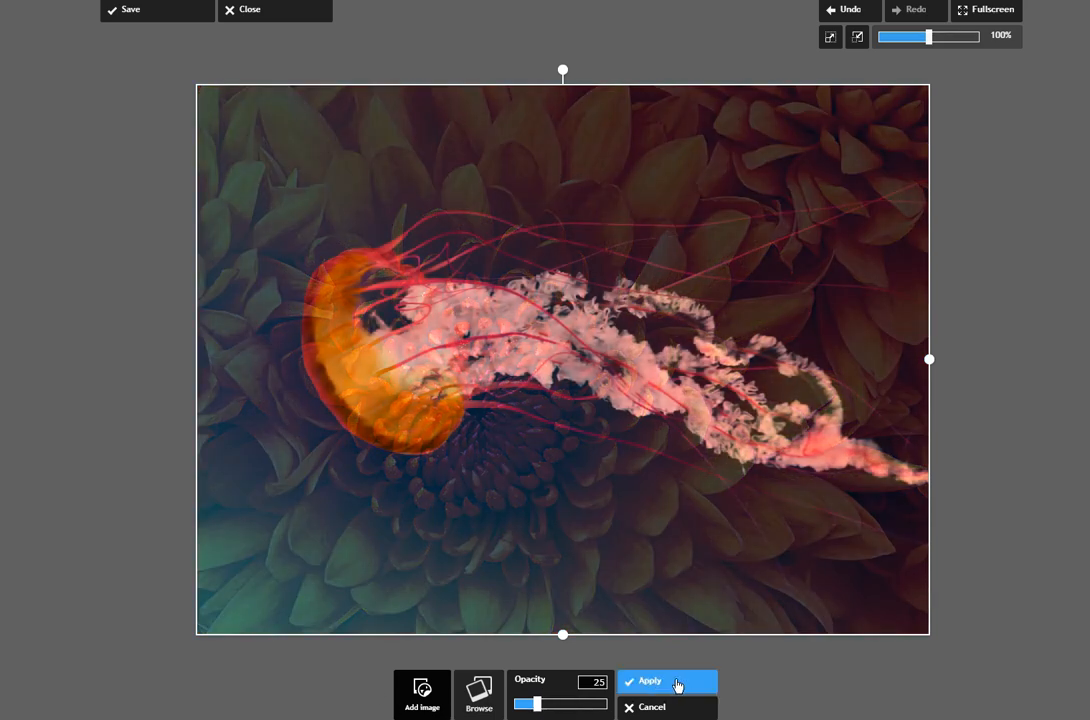
click(678, 684)
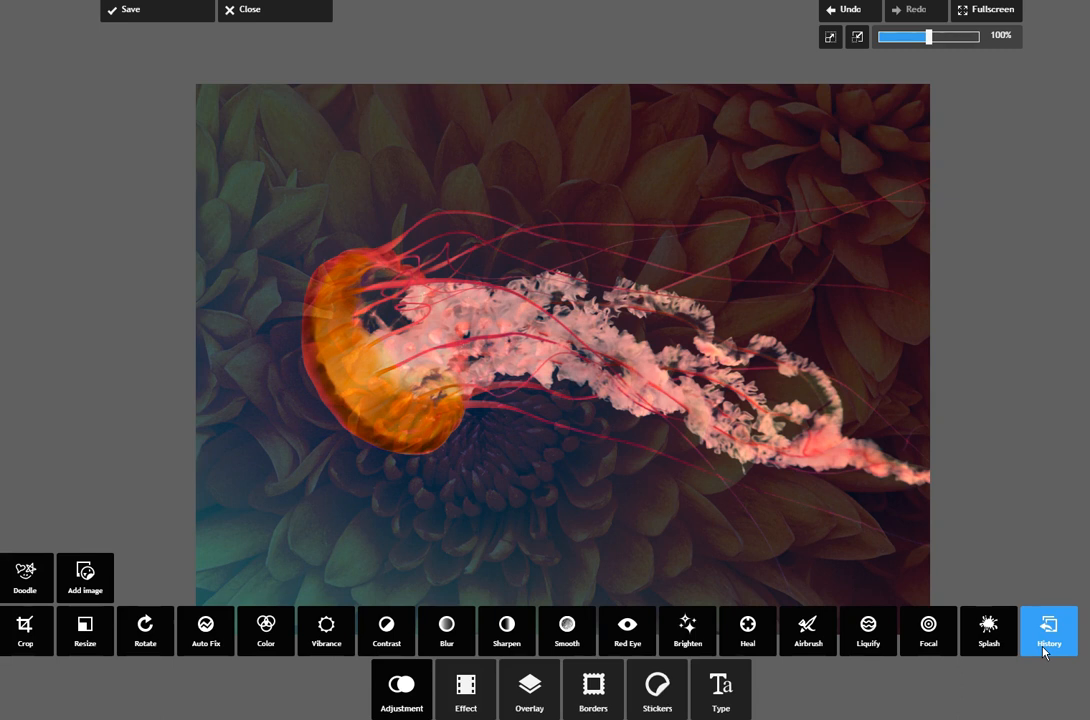
Brush the flower overlay off the jellyfish's bell with the History tool, erase the stray stroke above it, and apply the result
click(1044, 652)
mouse_move(413, 405)
mouse_down()
mouse_move(375, 345)
mouse_move(315, 340)
mouse_move(334, 344)
mouse_move(359, 268)
mouse_move(438, 198)
mouse_move(366, 260)
mouse_up()
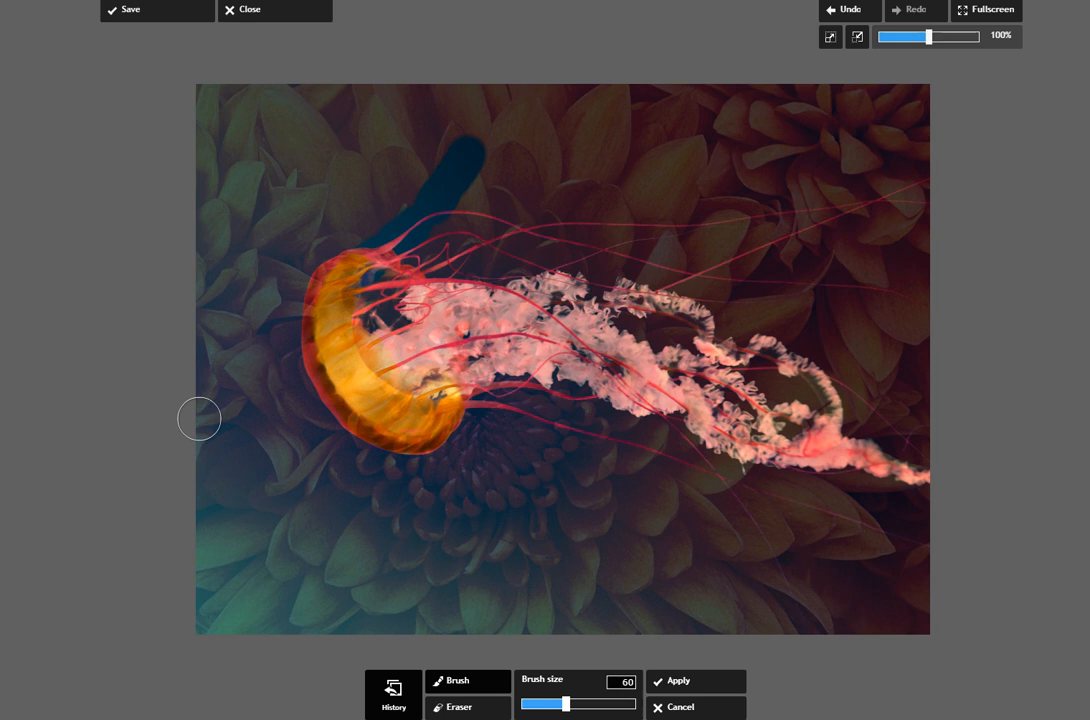
click(476, 709)
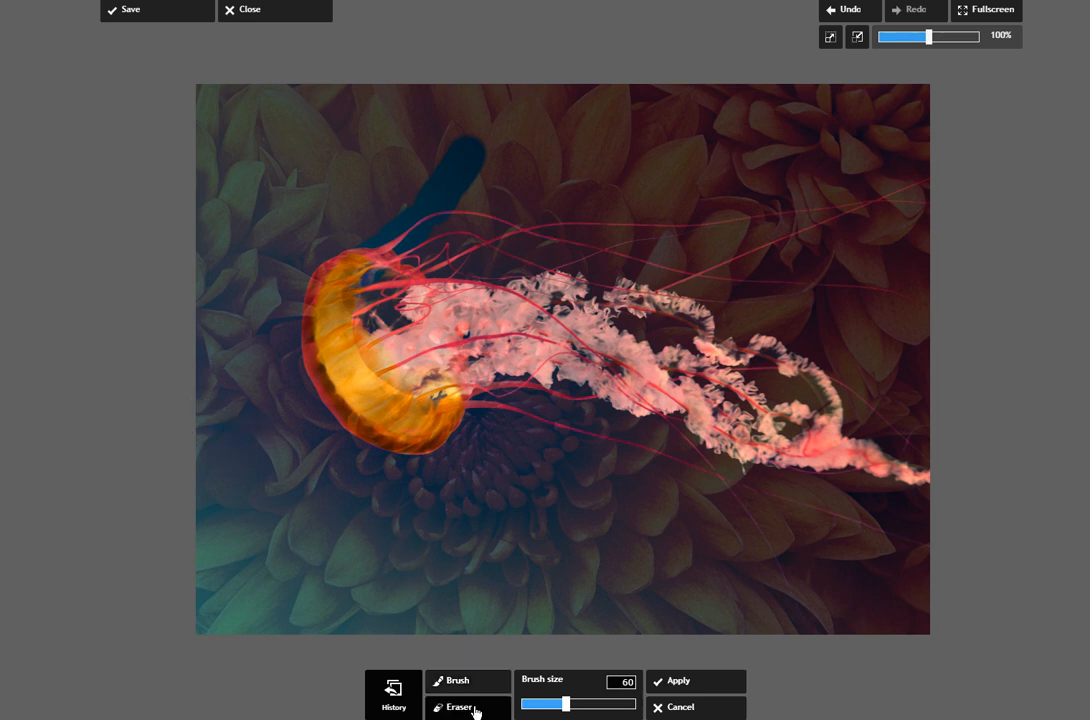
mouse_move(470, 185)
mouse_down()
mouse_move(457, 170)
mouse_move(475, 175)
mouse_move(423, 185)
mouse_move(420, 225)
mouse_move(390, 232)
mouse_up()
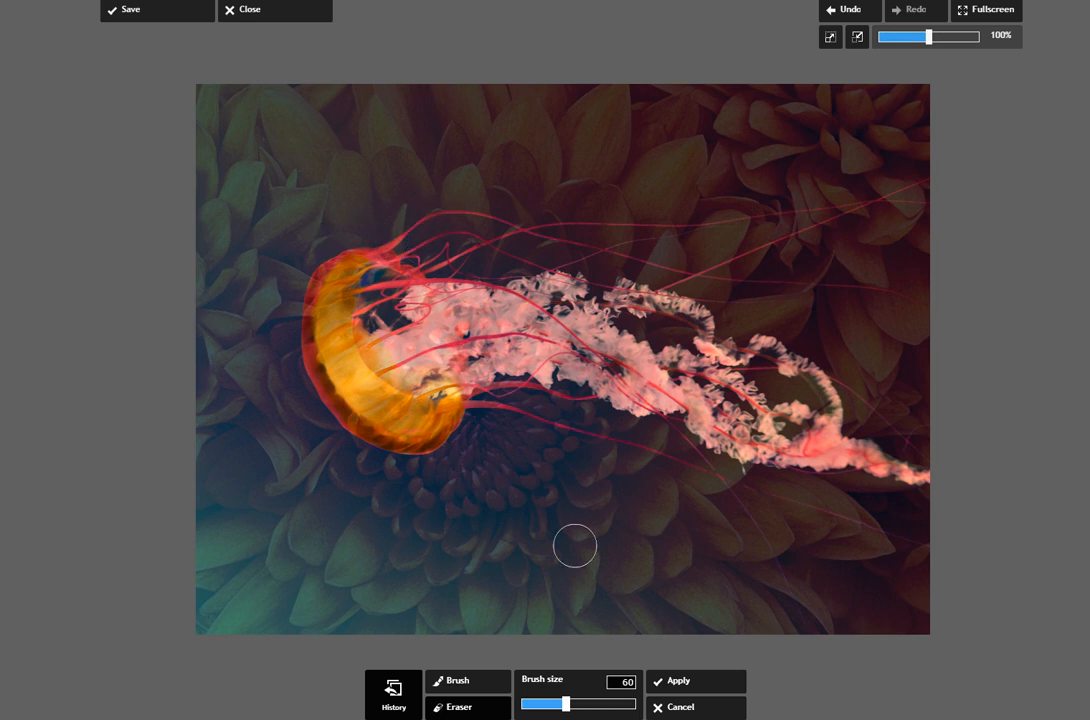
click(708, 682)
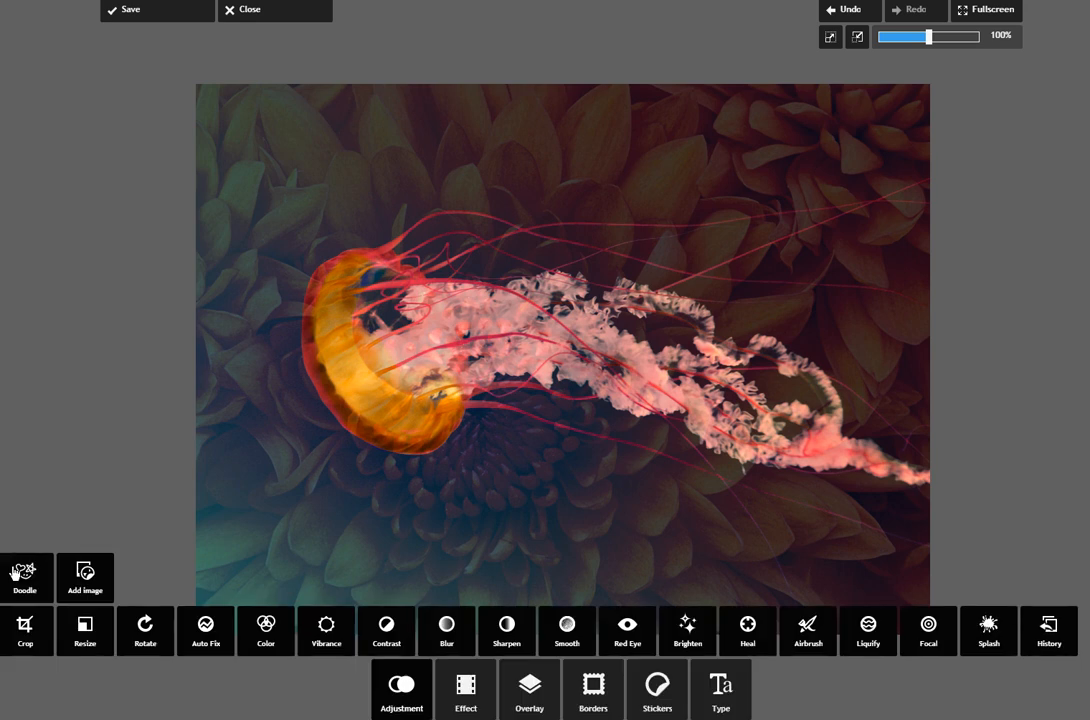
Crop the upper and lower background away, leaving a 1024 by 477 area around the jellyfish
click(32, 645)
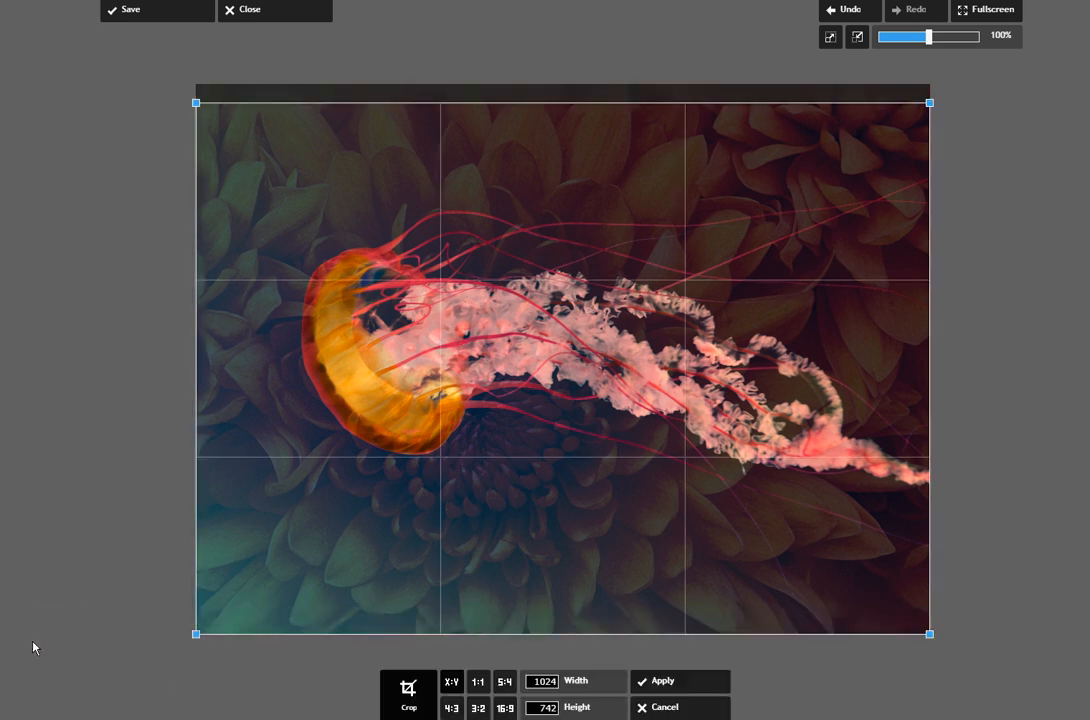
drag(196, 103, 197, 174)
drag(197, 636, 158, 515)
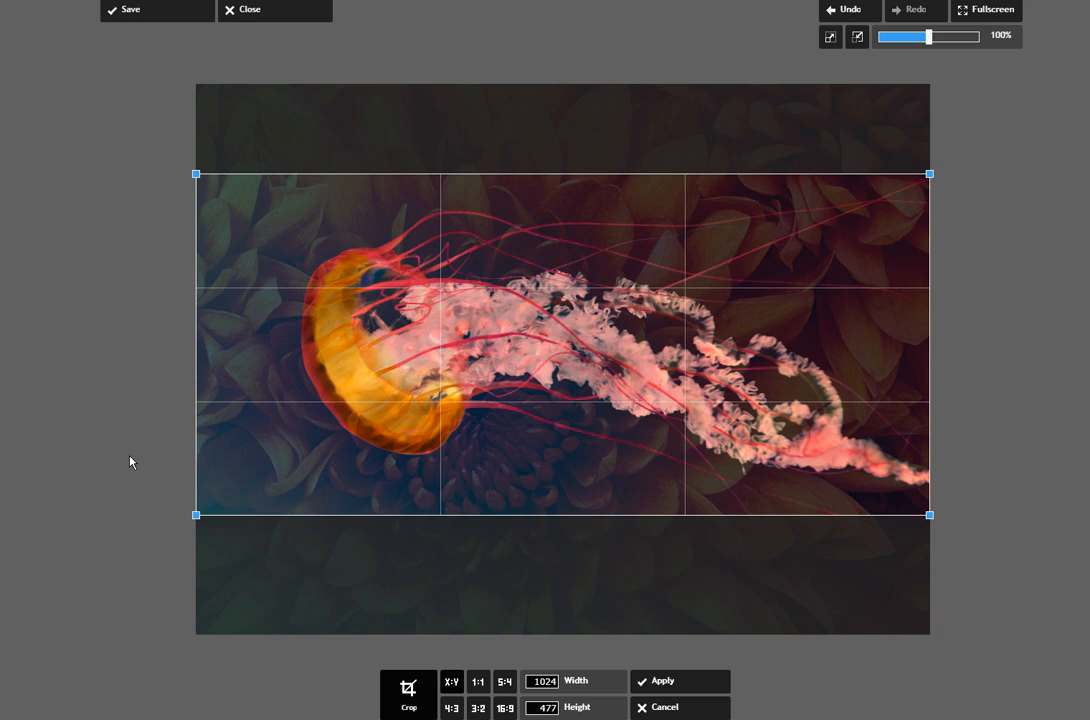
click(676, 688)
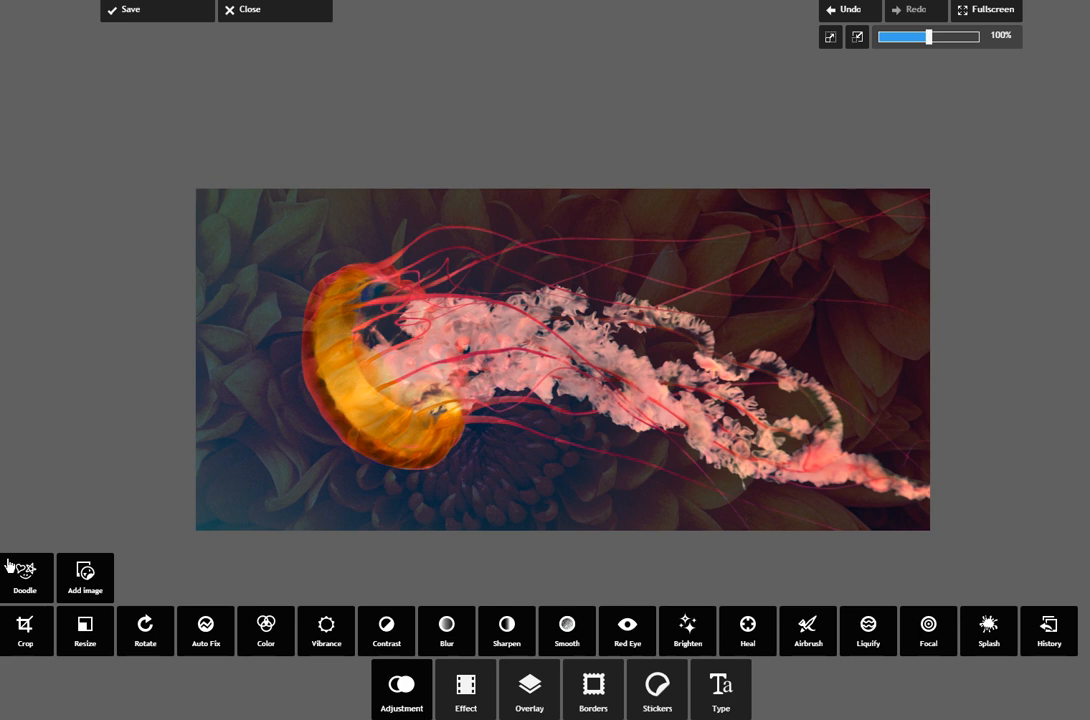
Resize the image to a width of 100 with proportions kept, and undo the resize
click(87, 640)
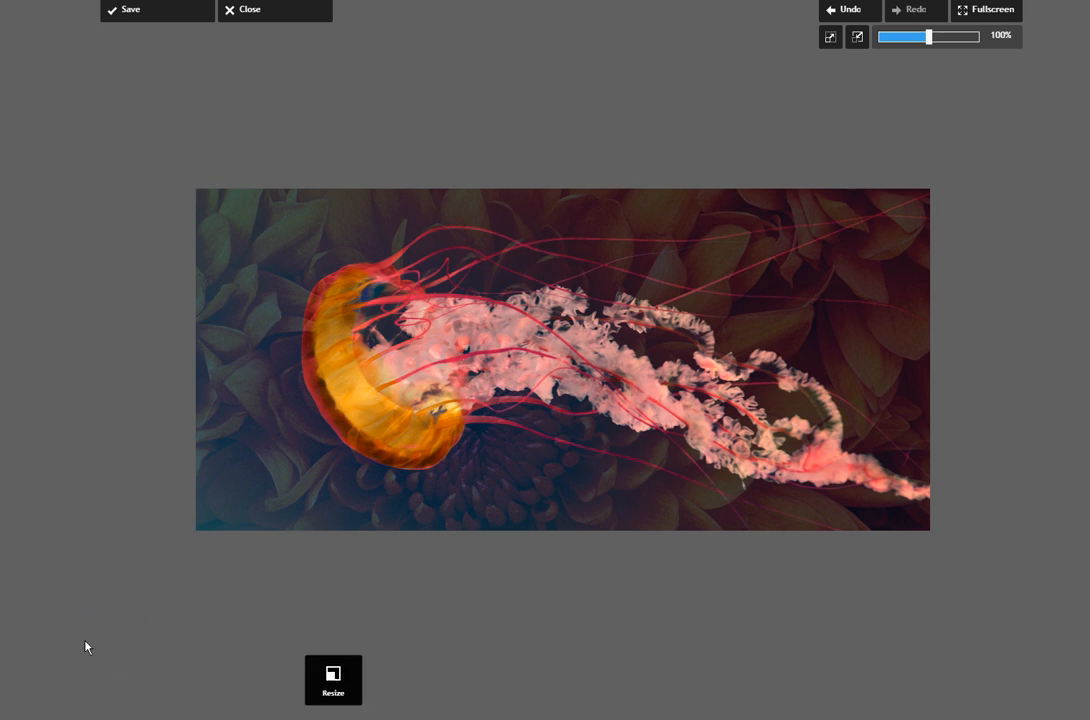
click(477, 685)
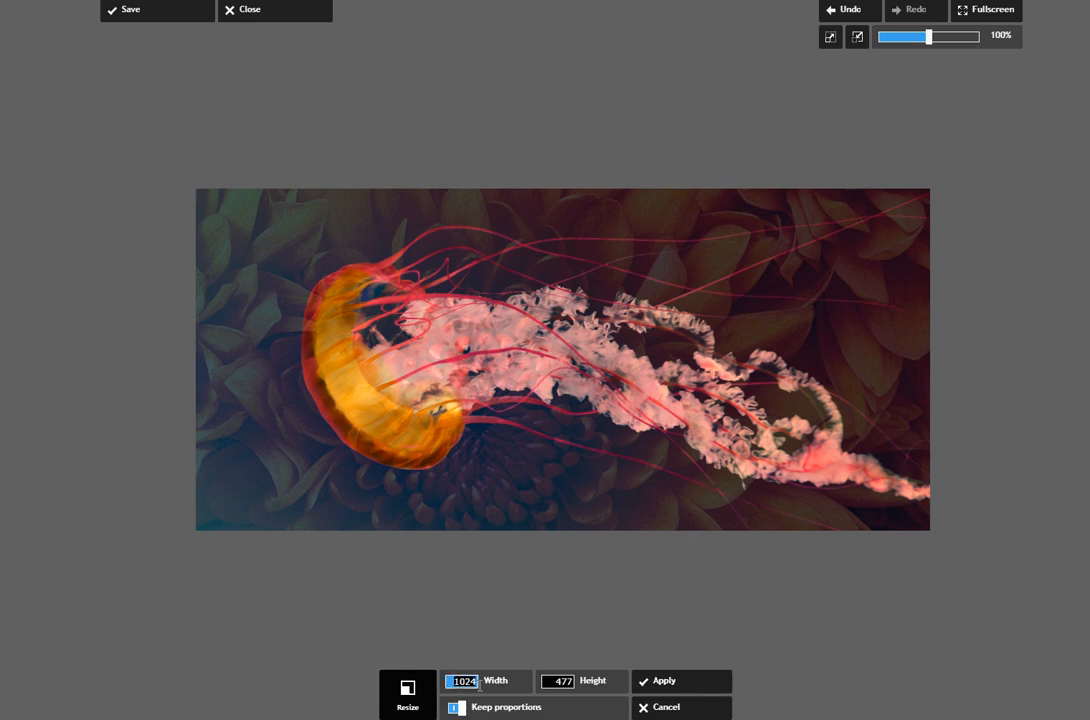
text(100)
click(681, 682)
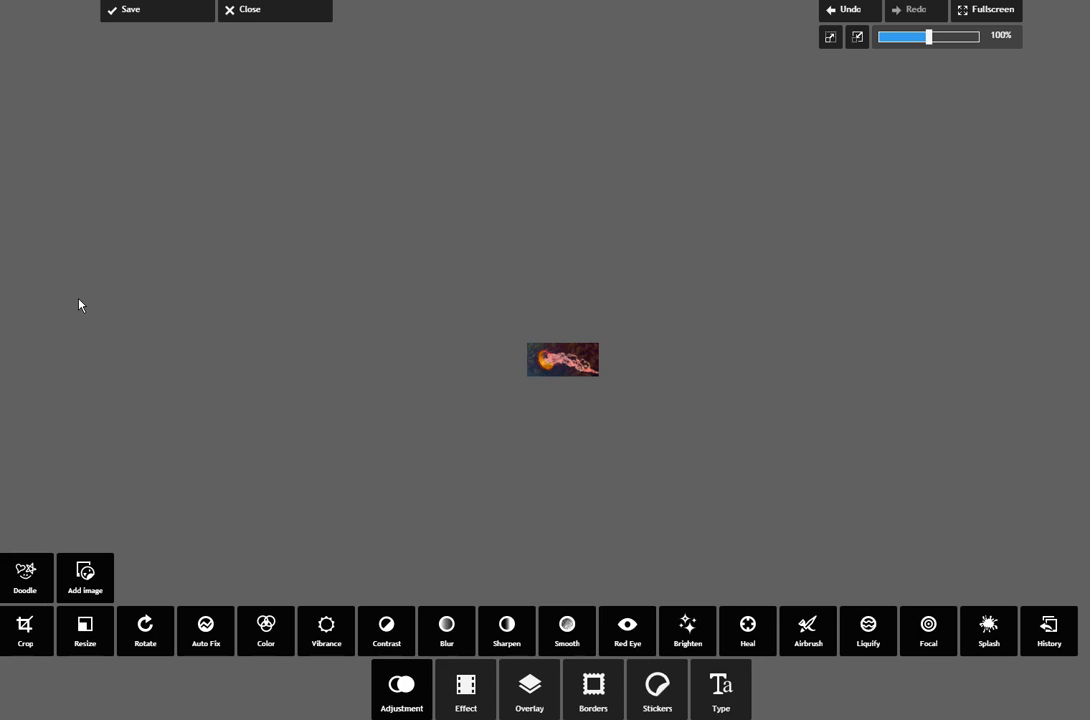
click(855, 24)
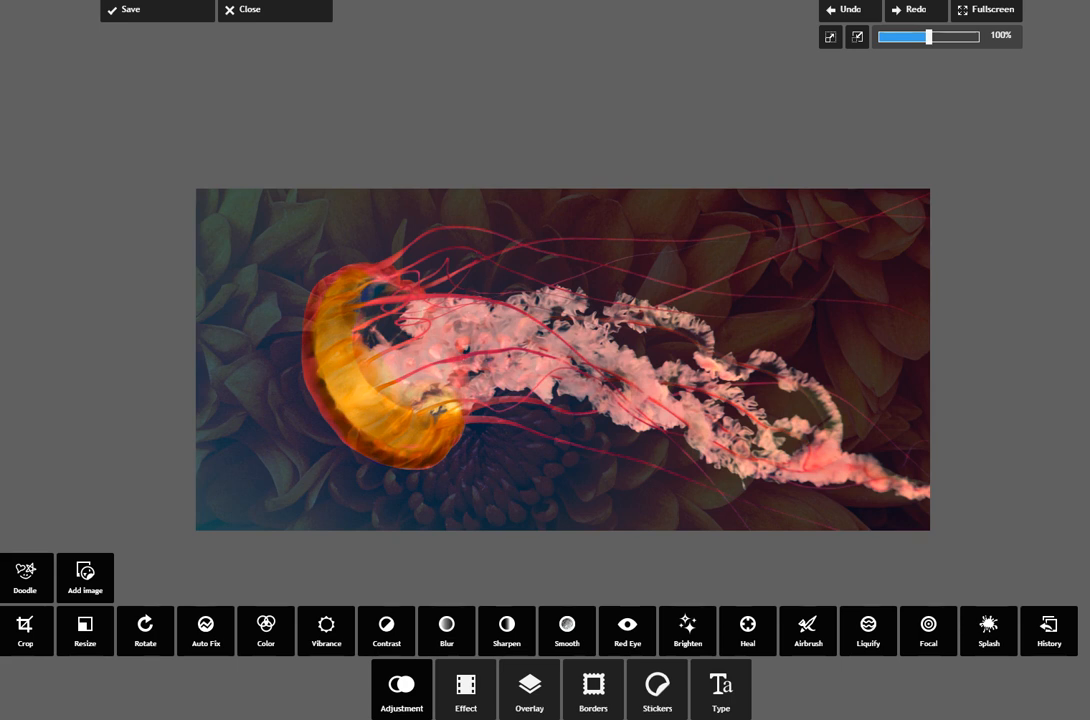
Rotate the image 90 degrees clockwise so the jellyfish's bell points up, and apply the rotation
click(145, 630)
click(467, 706)
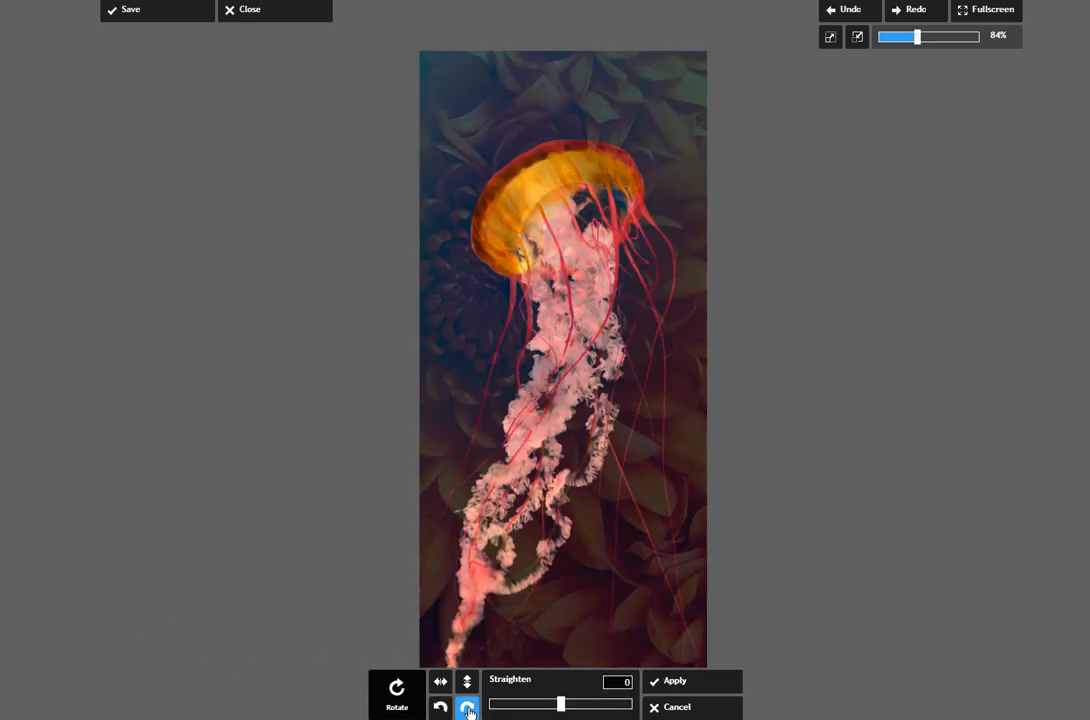
click(696, 684)
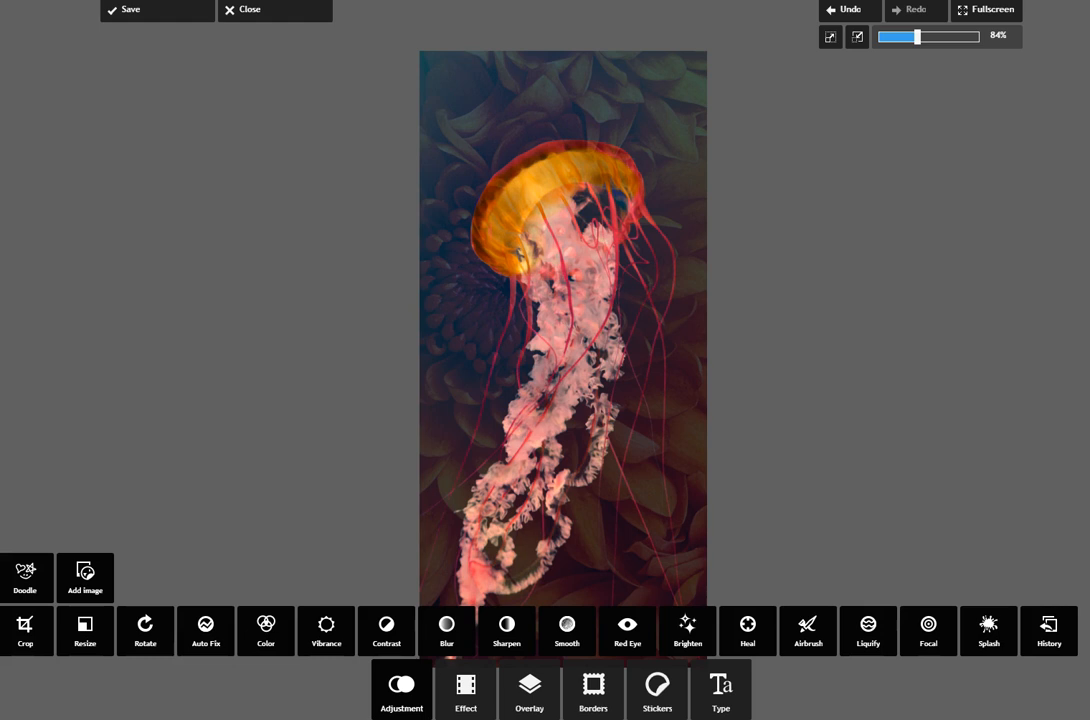
Apply a circular Focal blur of 50 centred on the jellyfish's bell, with the outer fade ring extended well beyond the image
click(928, 630)
drag(699, 359, 793, 357)
drag(563, 359, 572, 243)
drag(681, 243, 701, 243)
drag(805, 242, 964, 270)
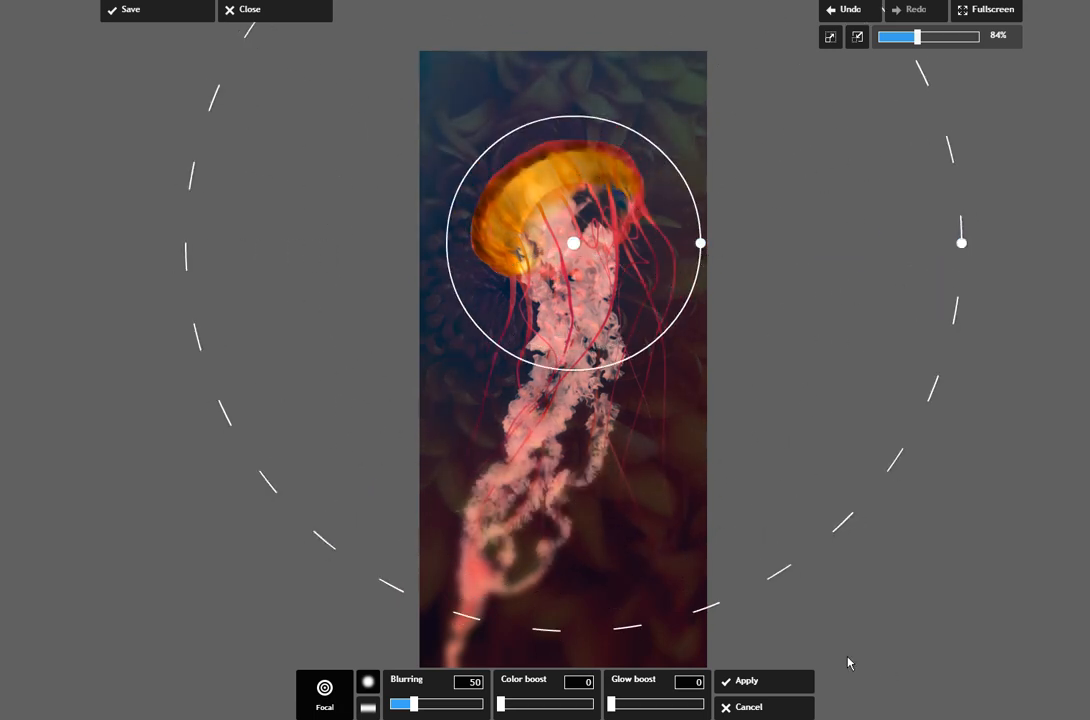
click(758, 686)
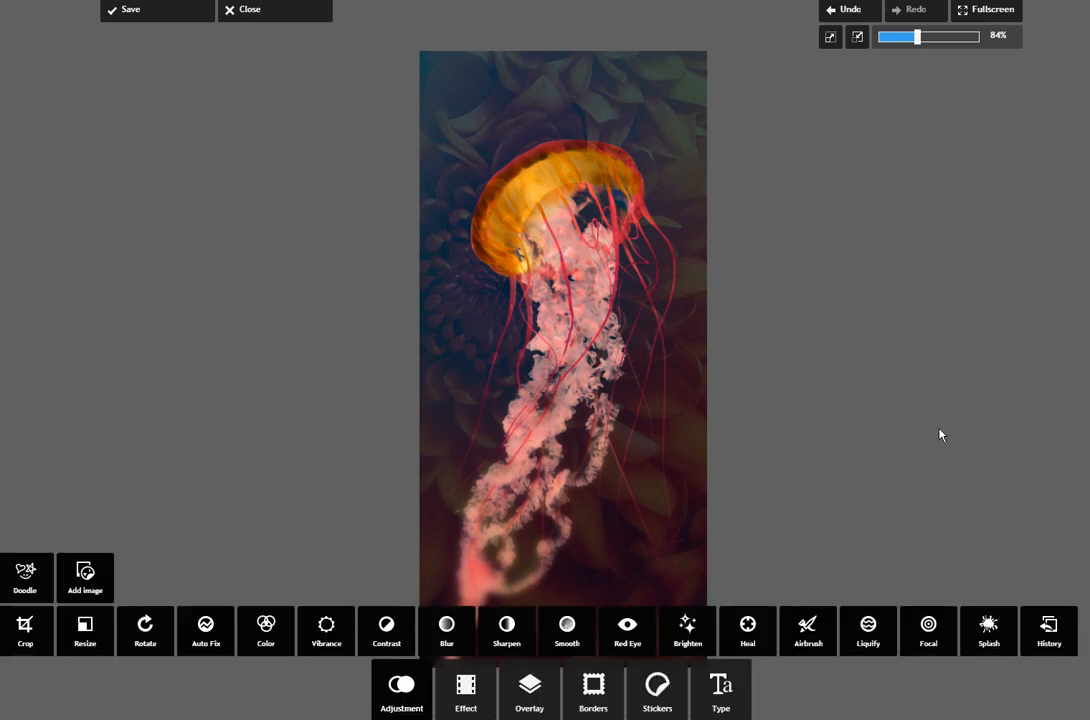
Apply the Helena effect from the Creative set to the image with an amount of 80
click(464, 688)
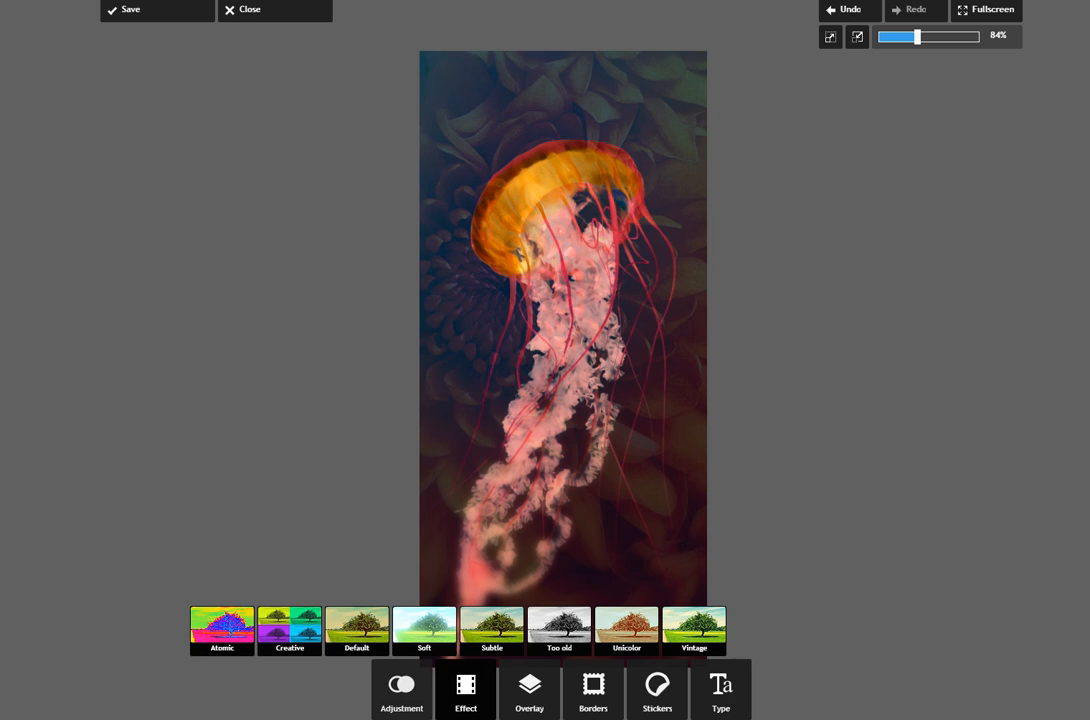
click(289, 628)
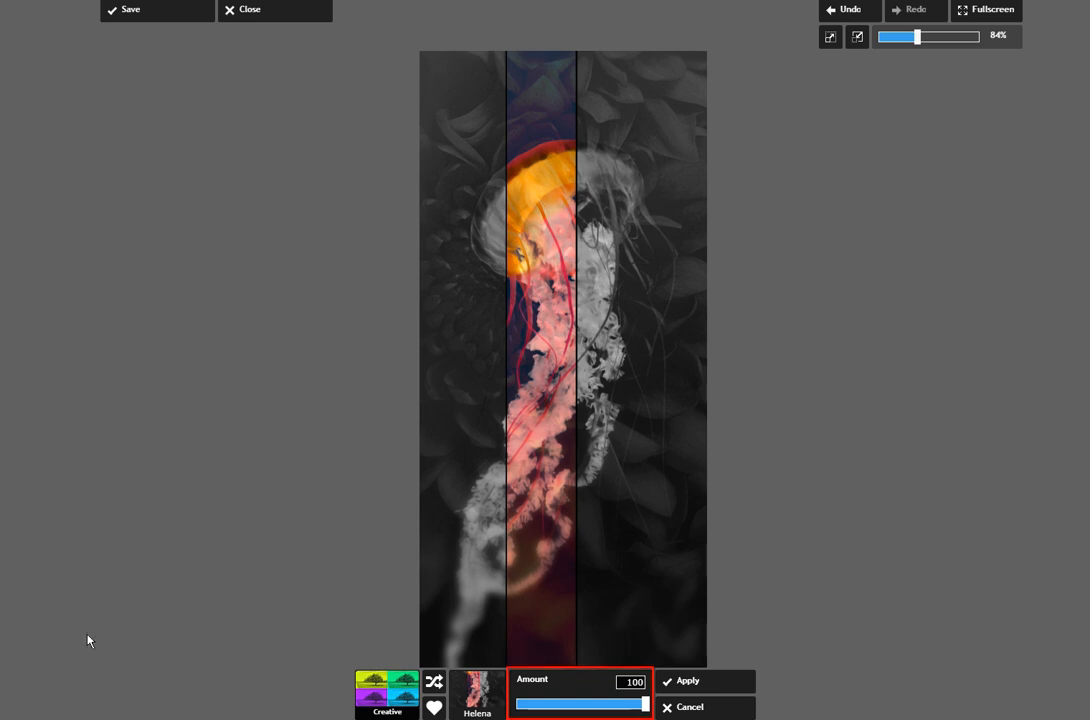
drag(645, 704, 619, 705)
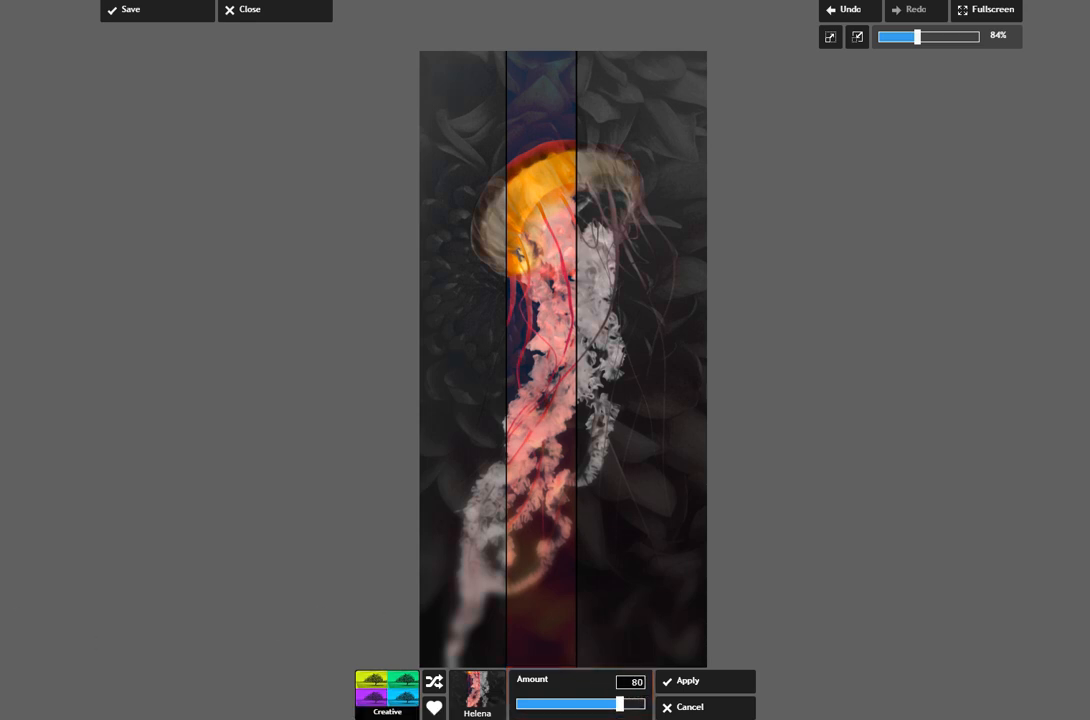
click(689, 682)
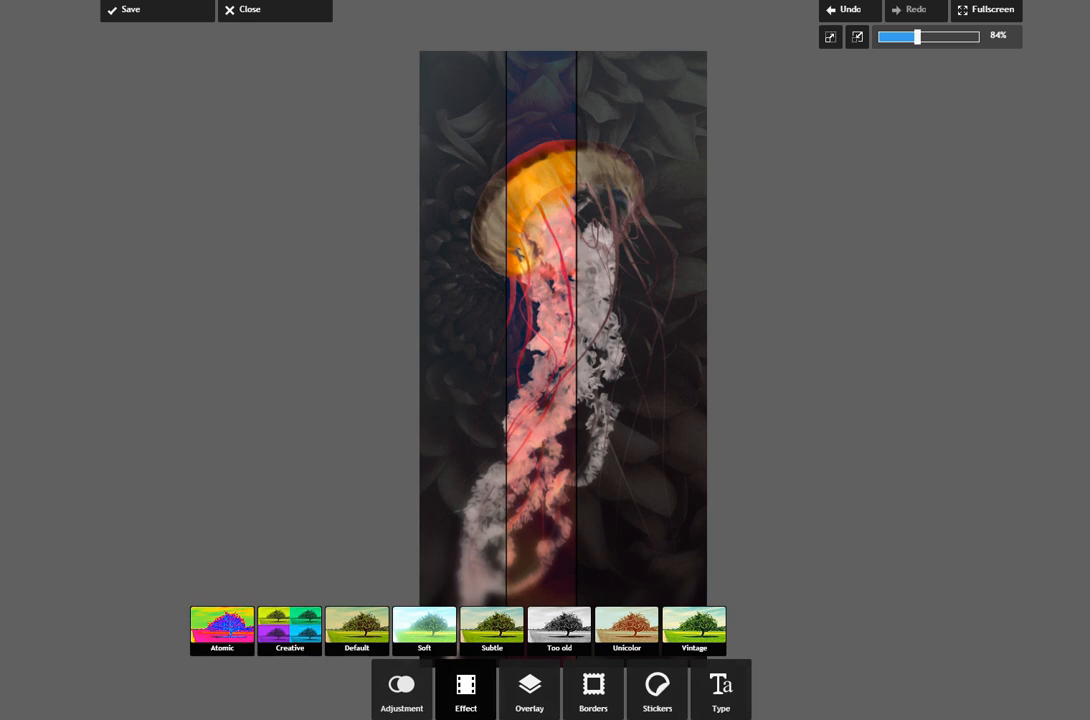
Apply the Jessica effect from the Soft set to the image at an amount of 100
click(428, 623)
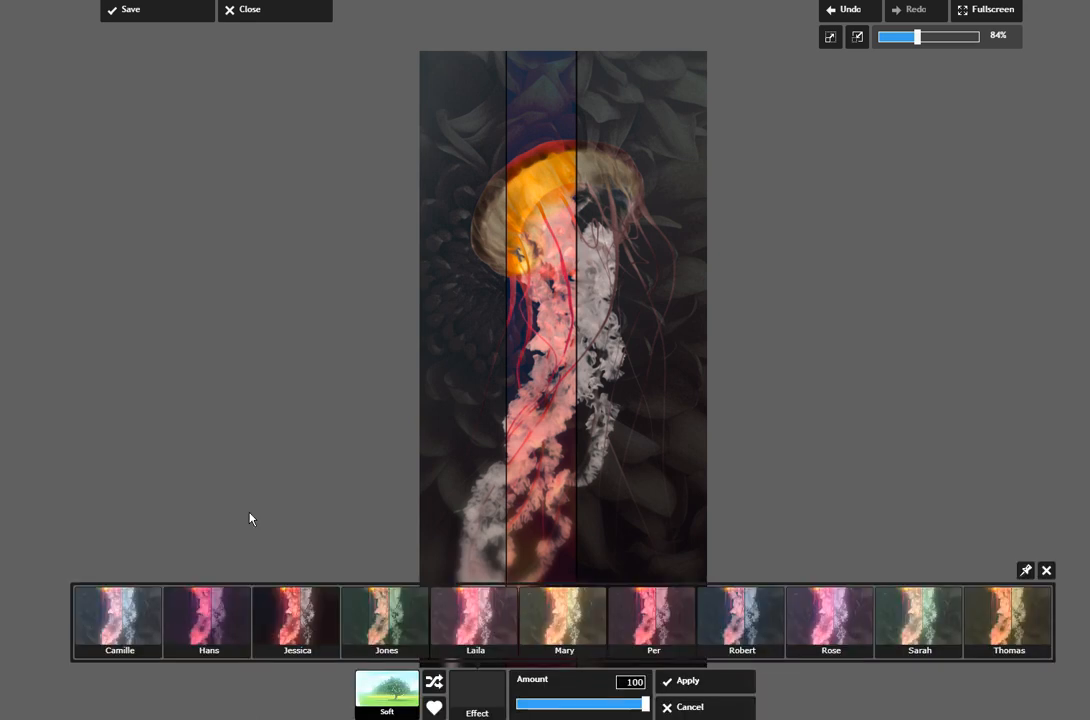
click(294, 626)
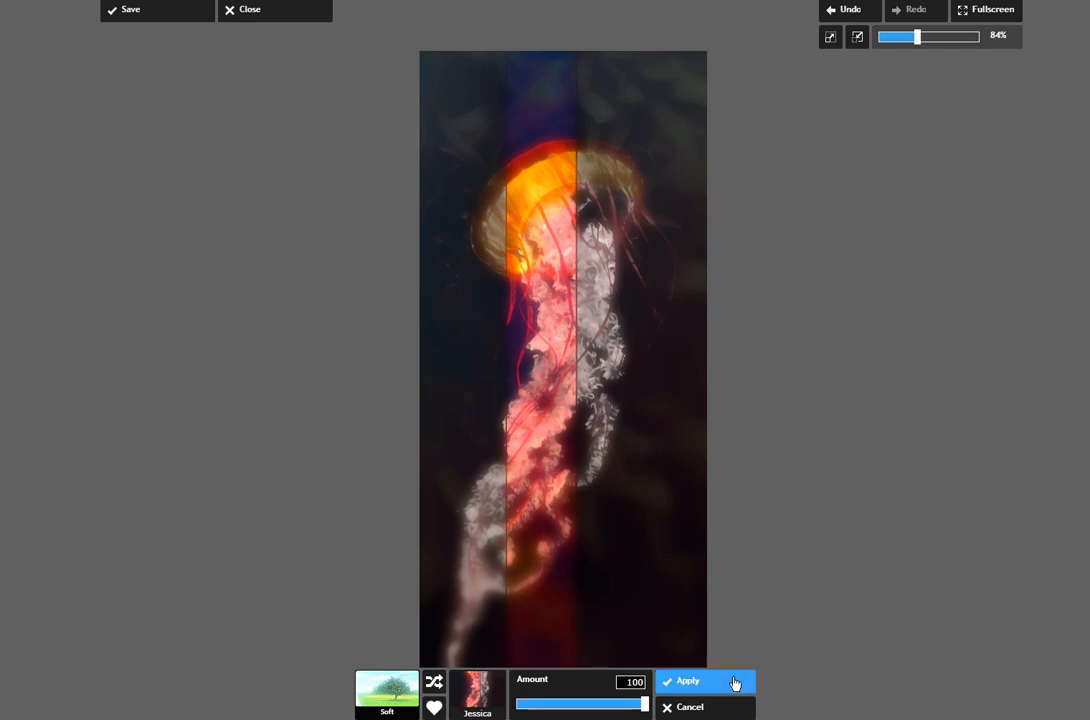
click(737, 684)
Apply the Alfirk overlay from the Space set to the image with an amount of 60
click(529, 690)
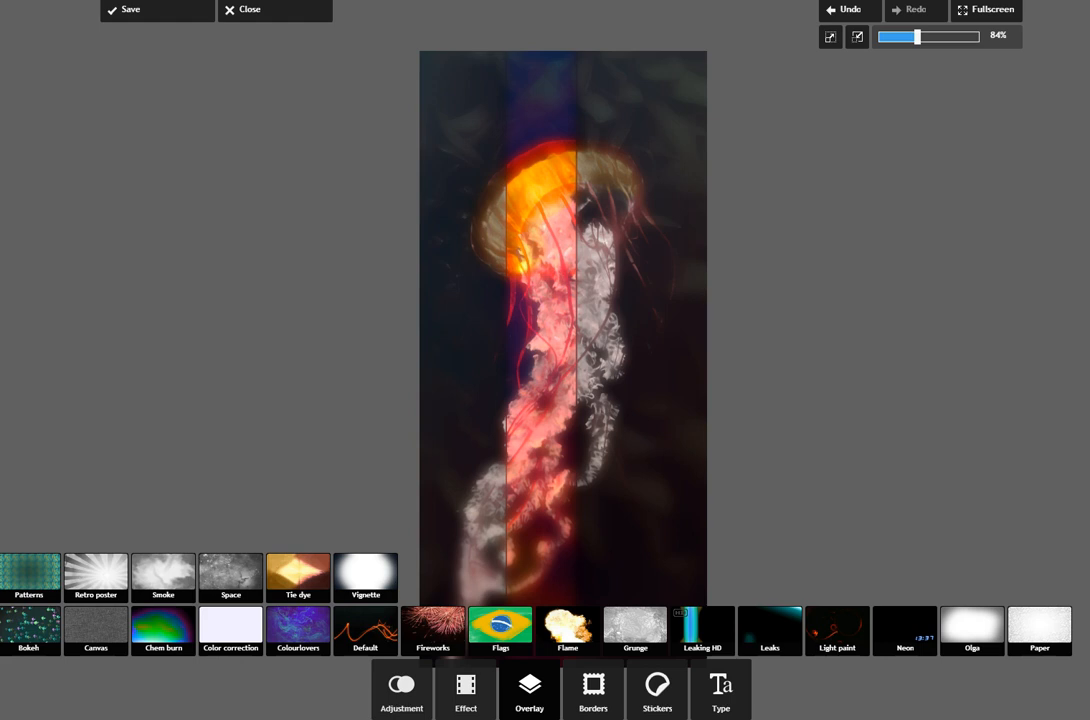
click(233, 572)
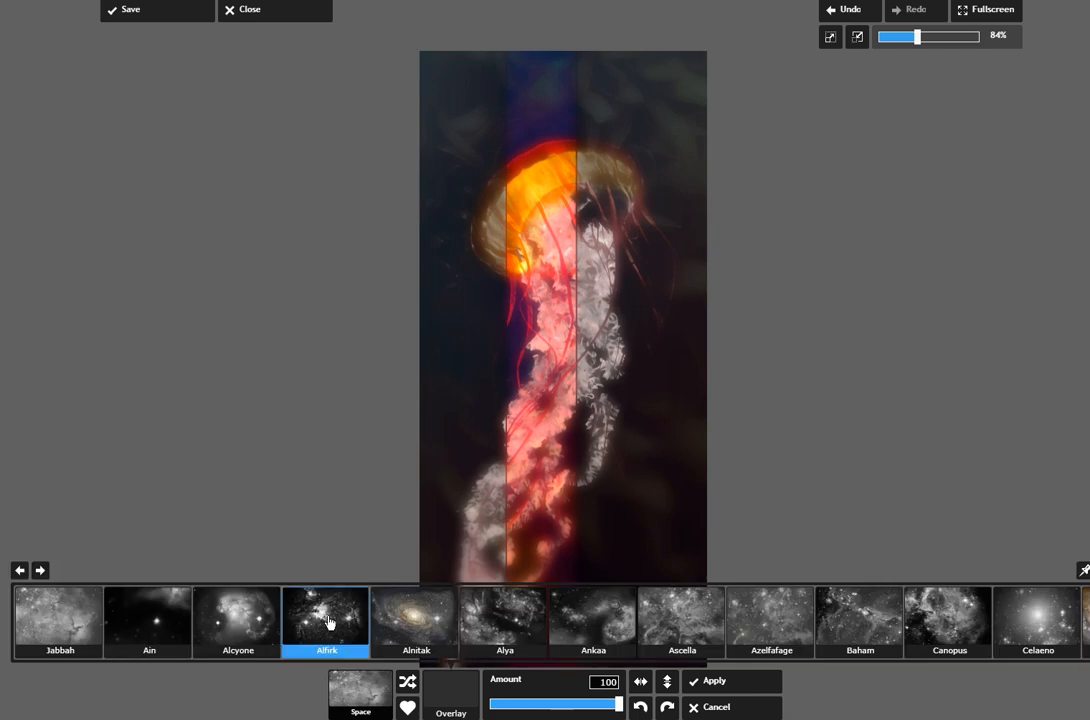
click(330, 622)
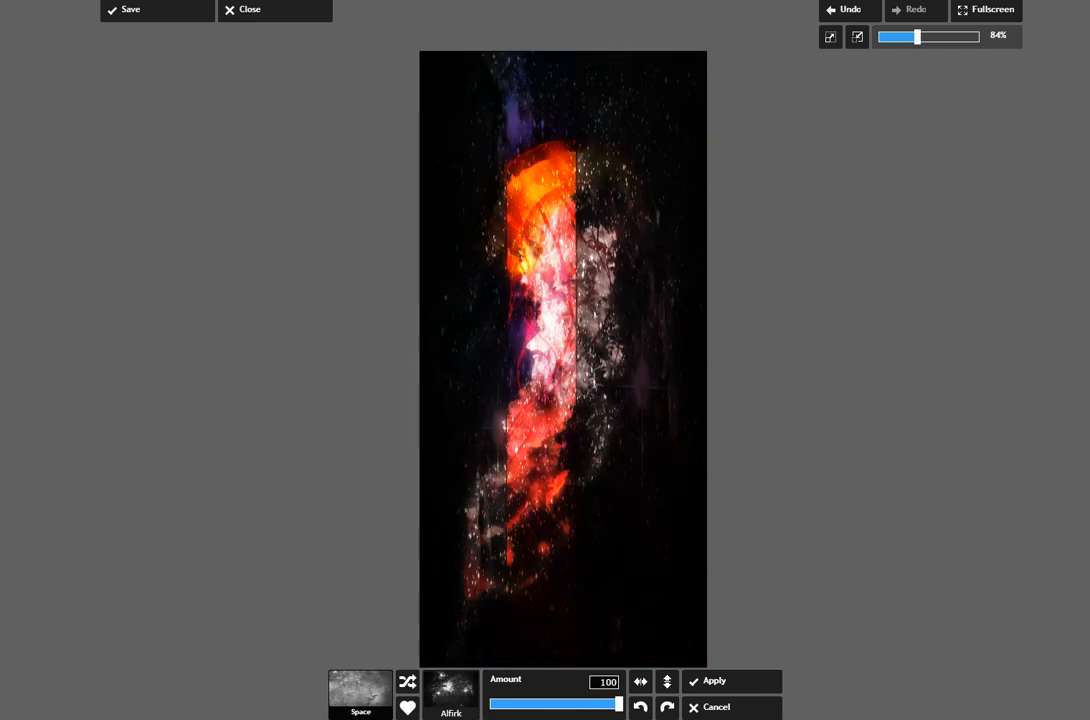
drag(584, 705, 566, 704)
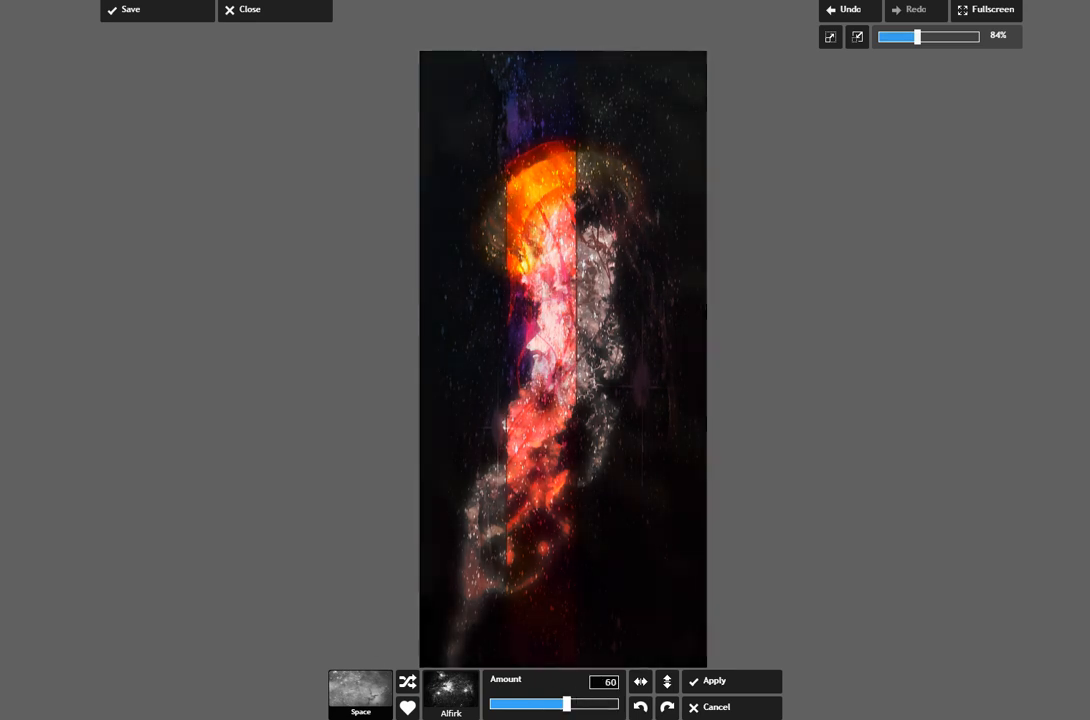
click(714, 681)
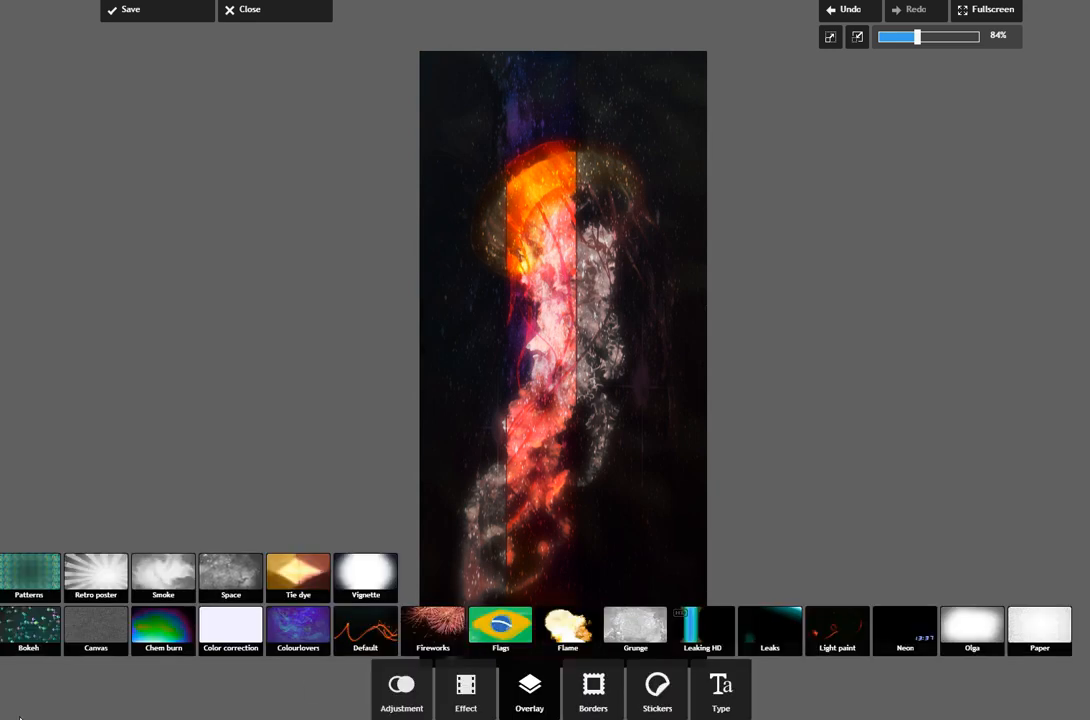
Paint away the space overlay along the coloured centre strip with the History brush at size 60, erase stray restoration on the lower tentacles, and apply
click(416, 706)
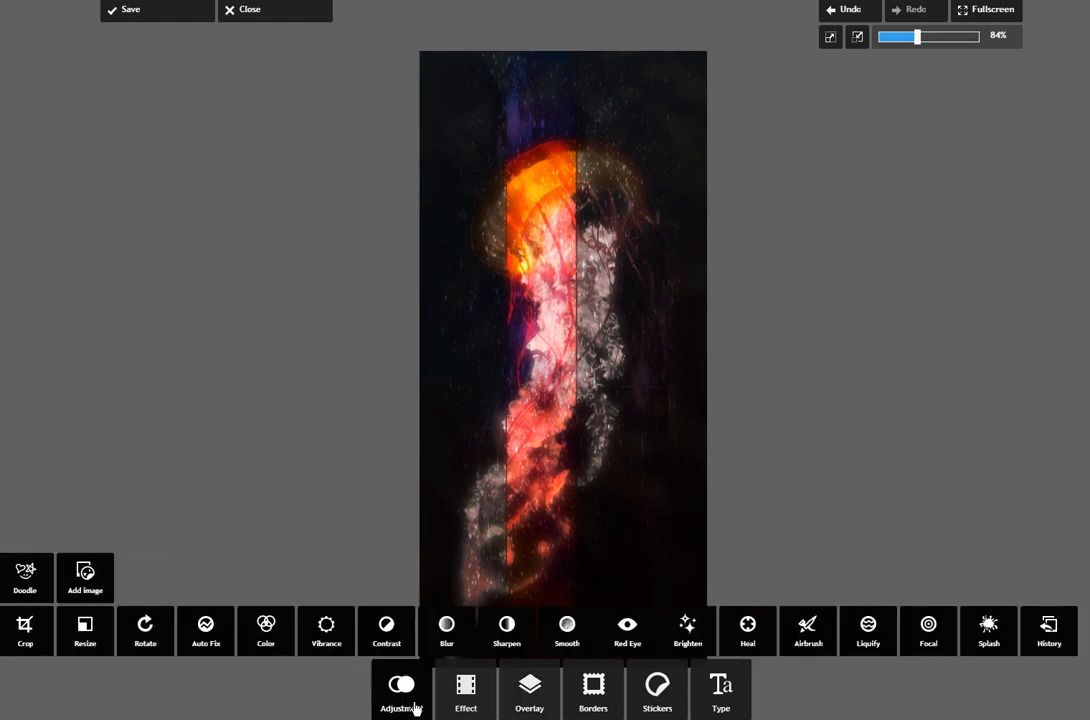
click(1049, 630)
click(480, 683)
mouse_move(536, 581)
mouse_down()
mouse_move(553, 73)
mouse_move(562, 231)
mouse_move(541, 524)
mouse_move(558, 467)
mouse_move(555, 647)
mouse_move(543, 650)
mouse_move(572, 584)
mouse_move(519, 145)
mouse_move(462, 640)
mouse_move(555, 572)
mouse_up()
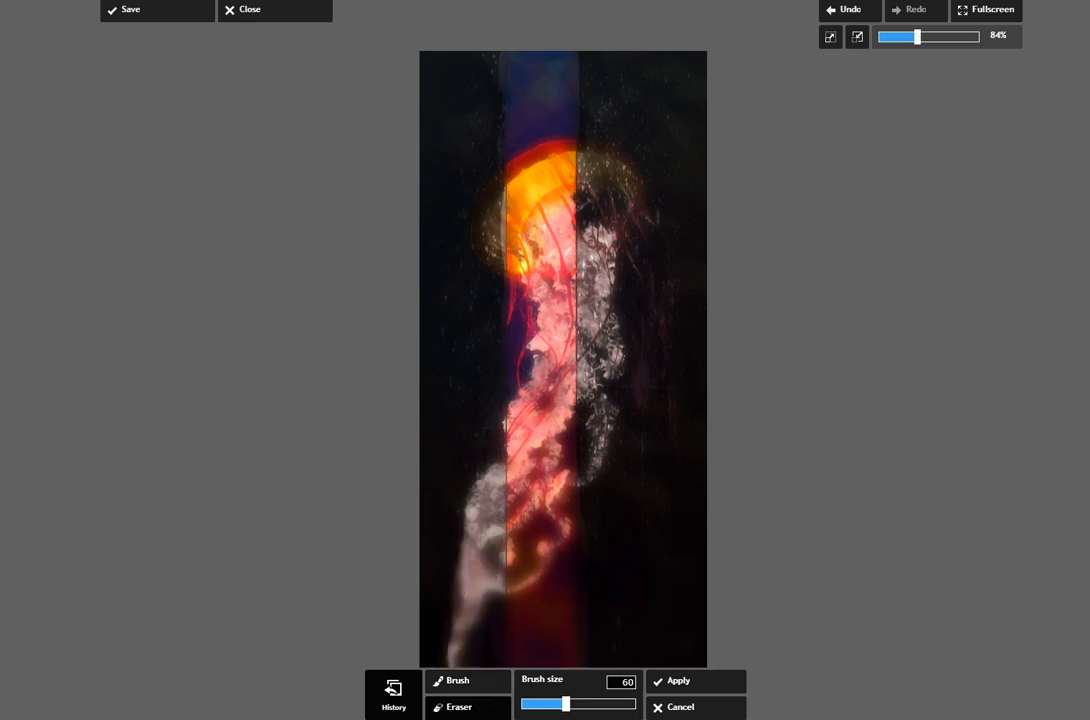
mouse_move(487, 421)
mouse_down()
mouse_move(486, 547)
mouse_move(460, 508)
mouse_move(471, 473)
mouse_move(465, 598)
mouse_up()
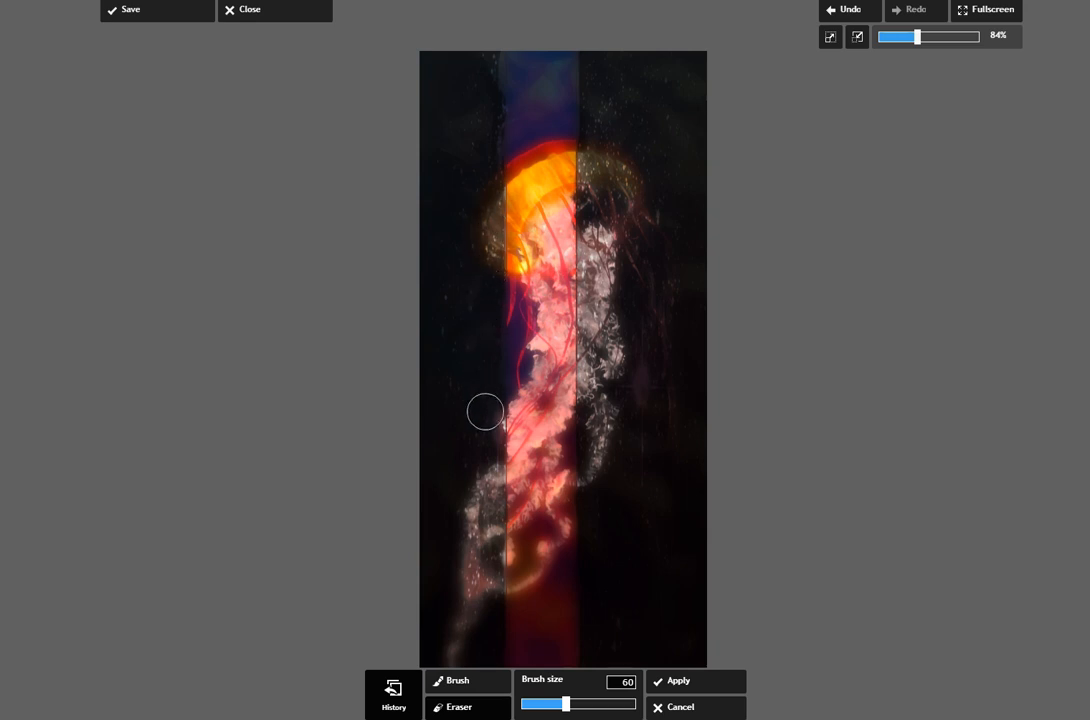
click(682, 684)
Try the Dark border from the Film set on the image at an amount of 100, and discard it
click(593, 688)
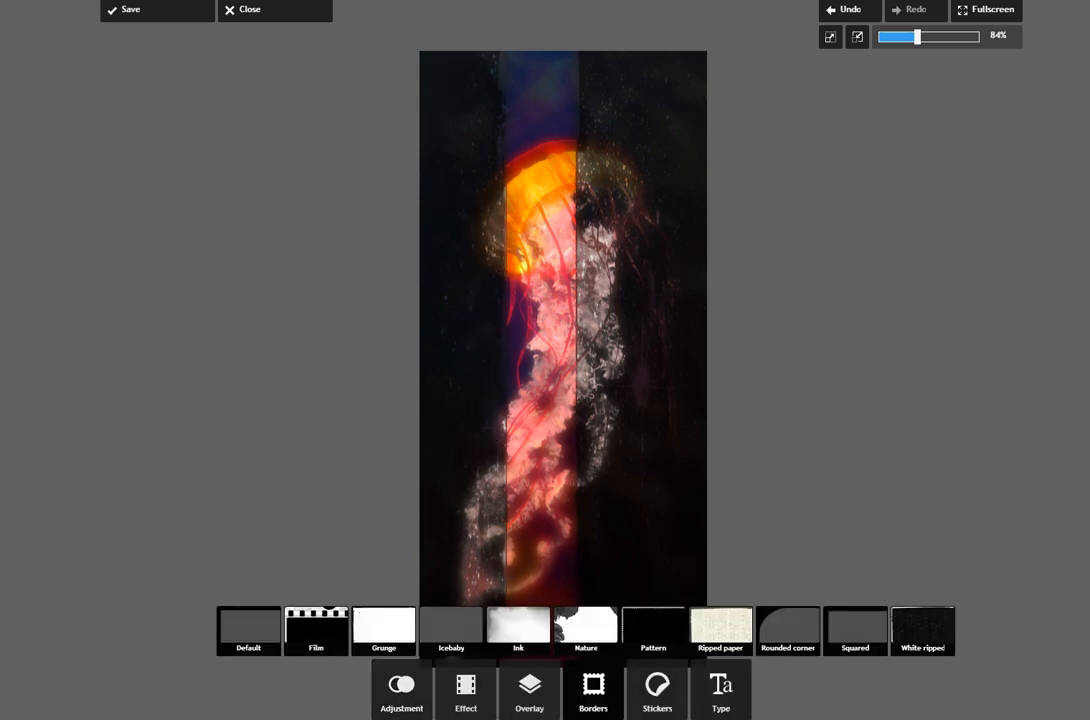
click(316, 632)
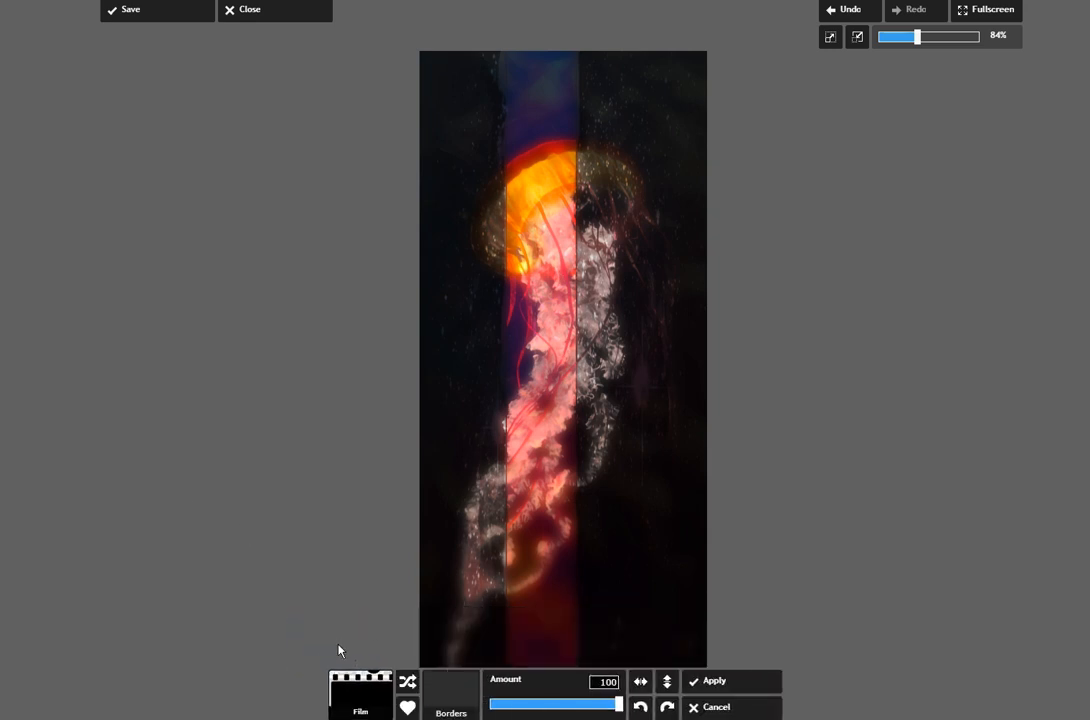
click(369, 628)
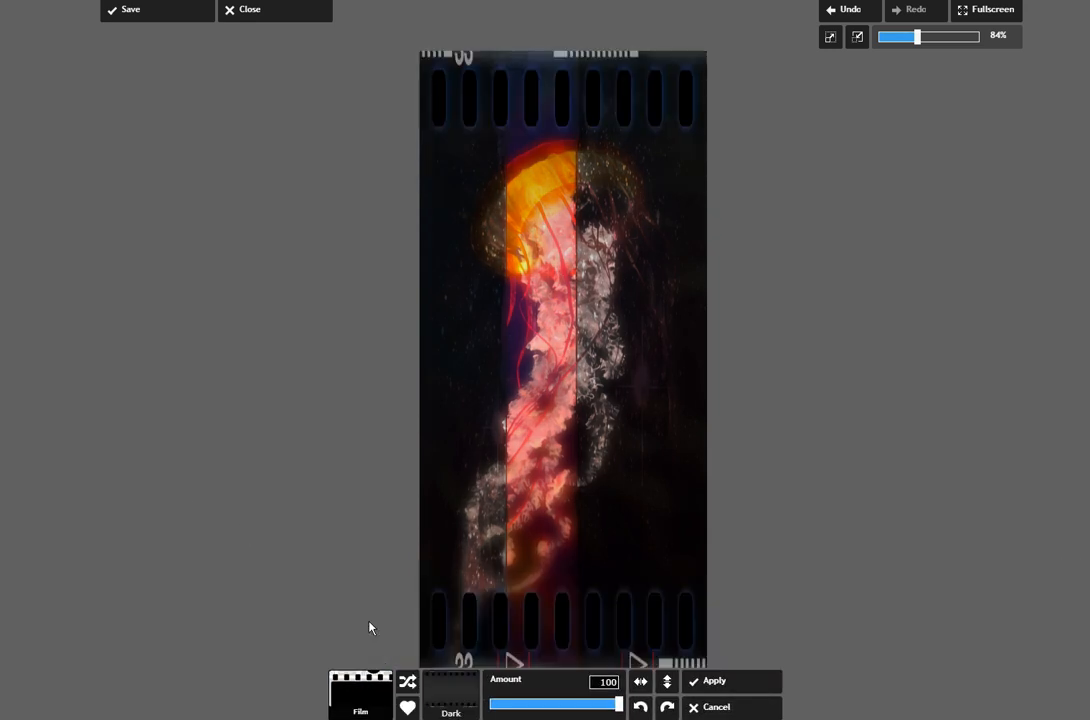
click(721, 708)
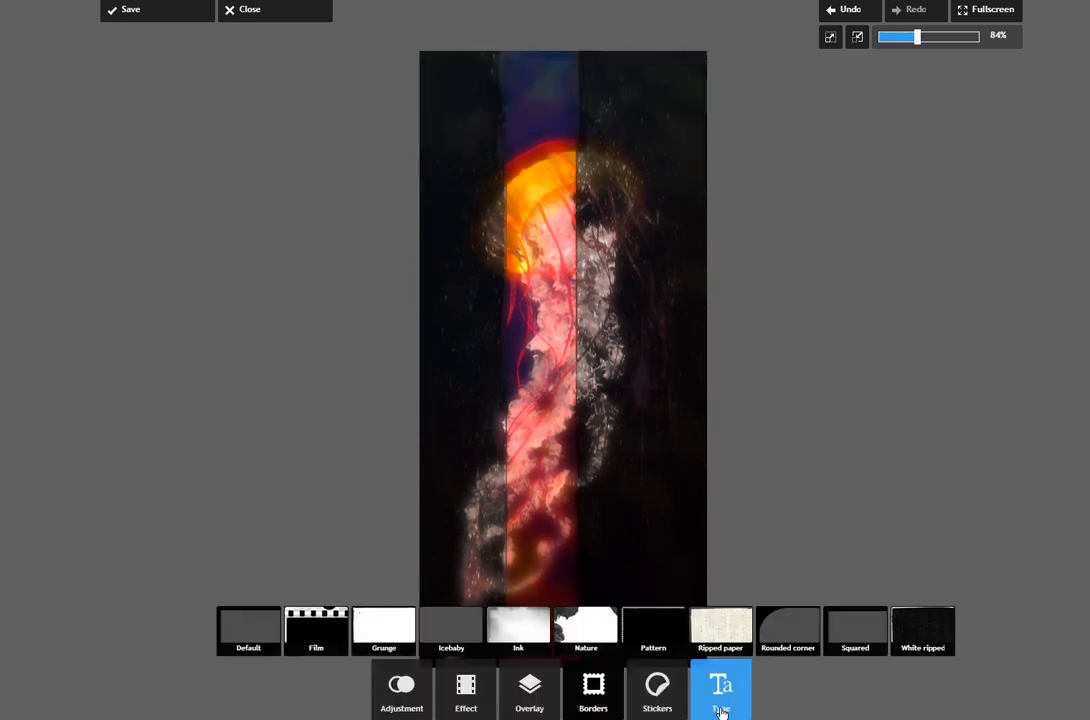
Add the Cycle sticker from the Antique set and position it over the middle of the jellyfish
click(658, 700)
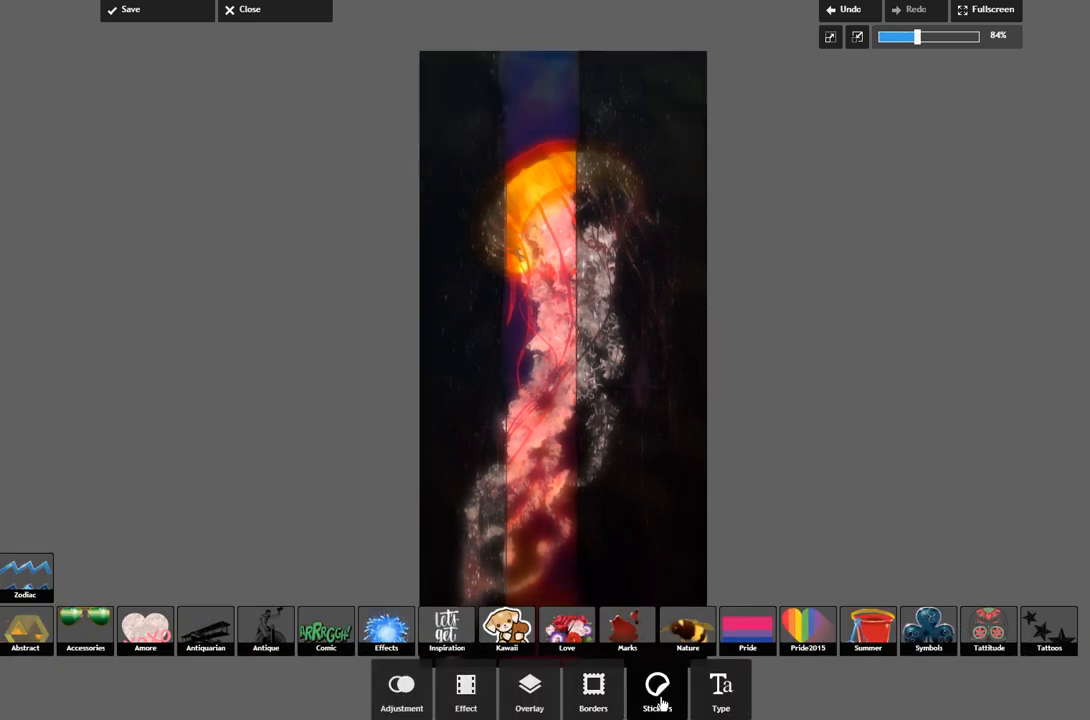
click(262, 640)
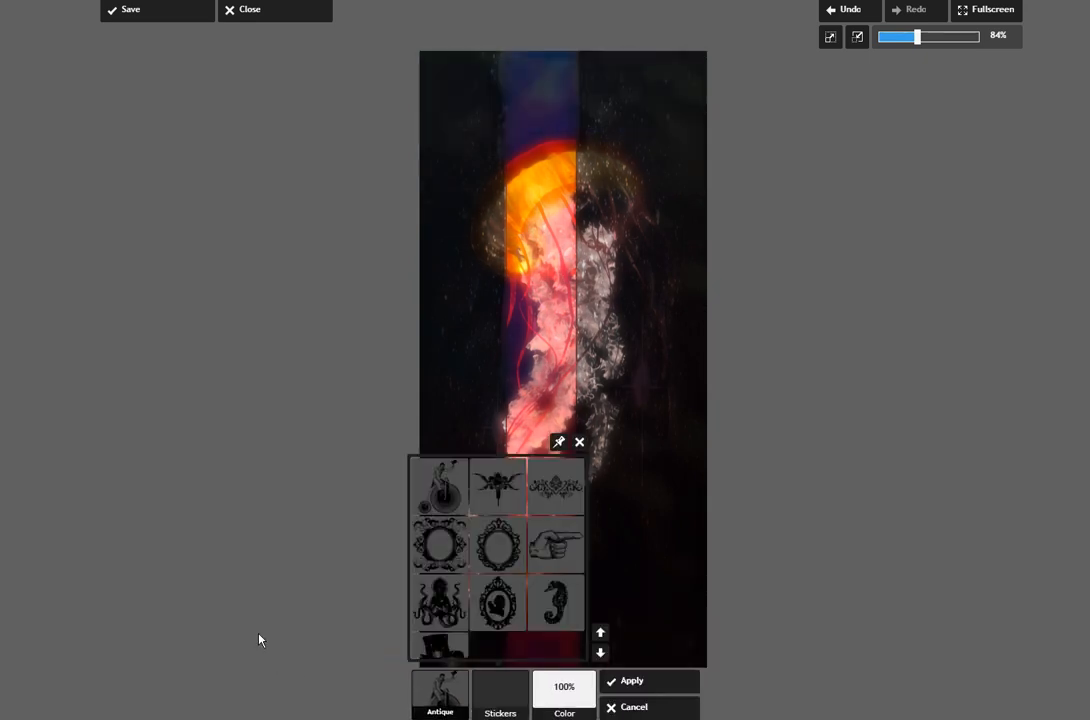
click(437, 487)
drag(681, 321, 594, 372)
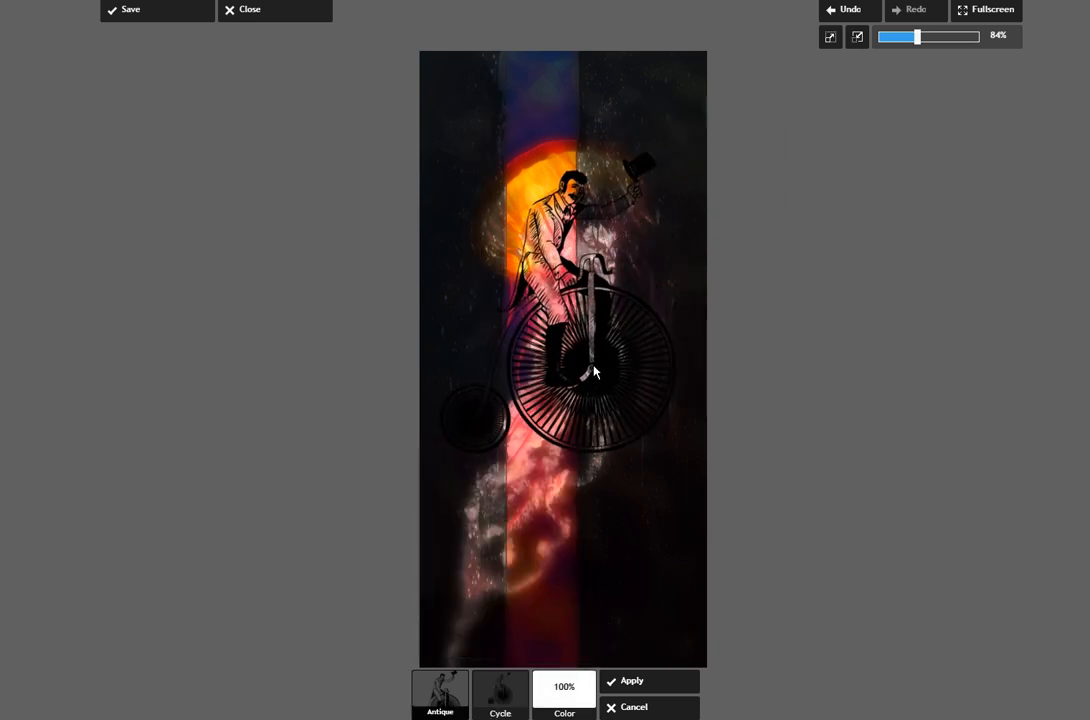
Recolour the cyclist sticker off-white, move it to the image's lower right area, and apply it
click(564, 695)
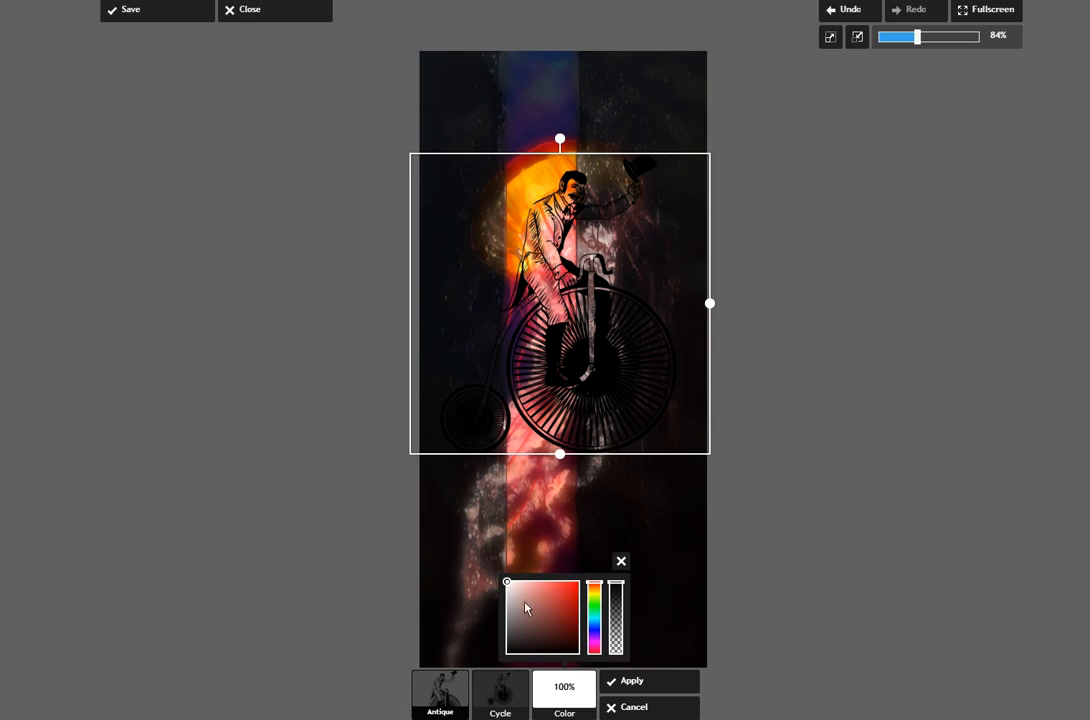
drag(509, 584, 511, 592)
drag(577, 391, 611, 598)
click(621, 562)
drag(687, 613, 679, 603)
click(681, 684)
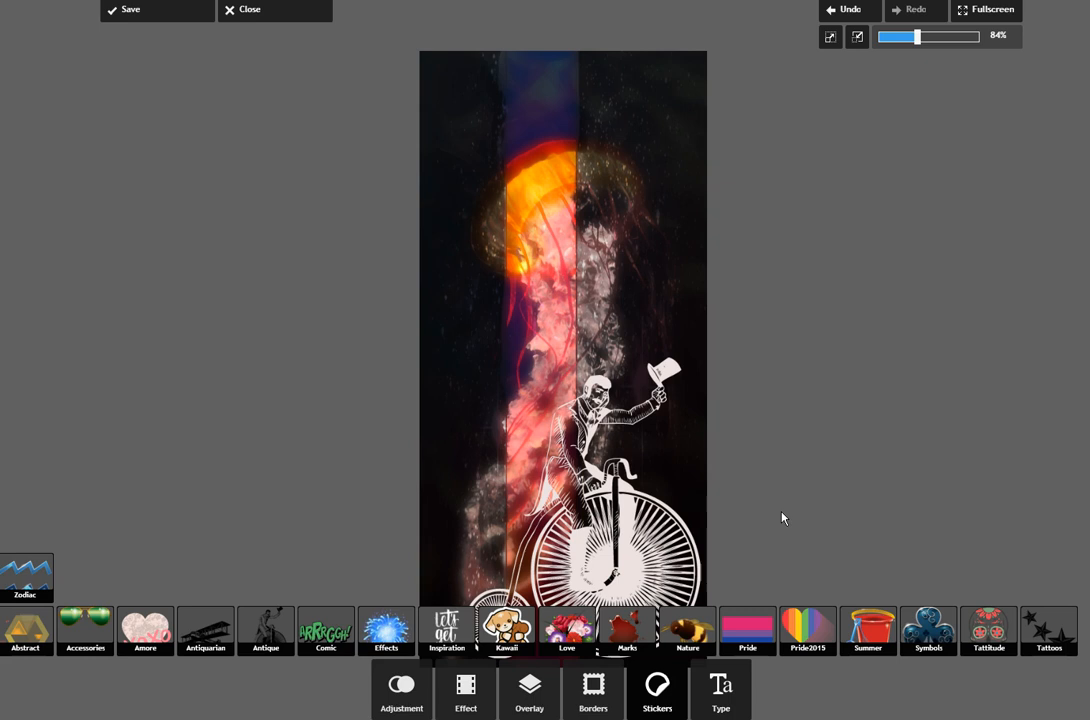
Add the text "Text is cool" in the Grunge font Quick End Jerk, place it near the image's upper edge, and apply it
click(724, 700)
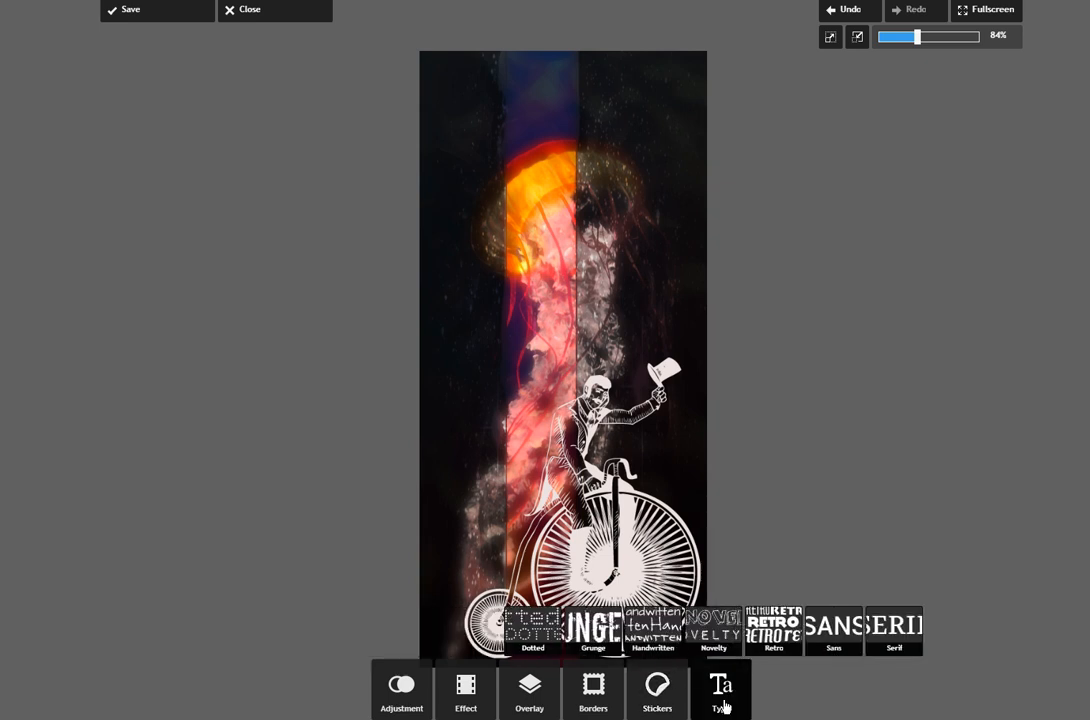
click(593, 630)
click(450, 680)
text(Te)
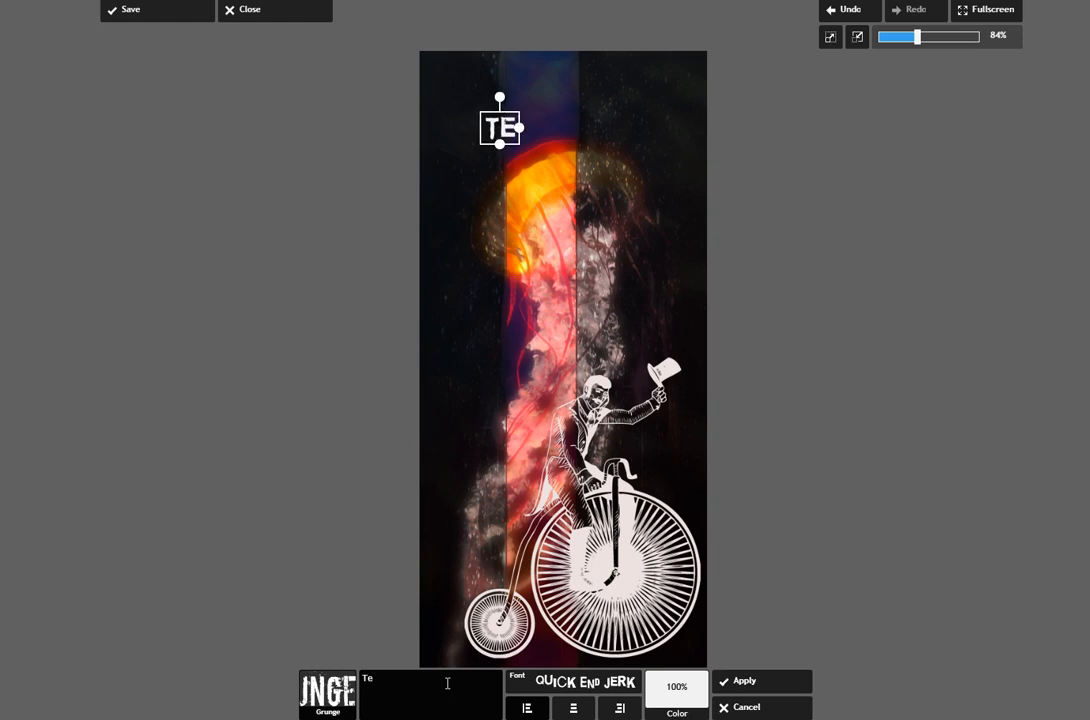
text(xt is cool)
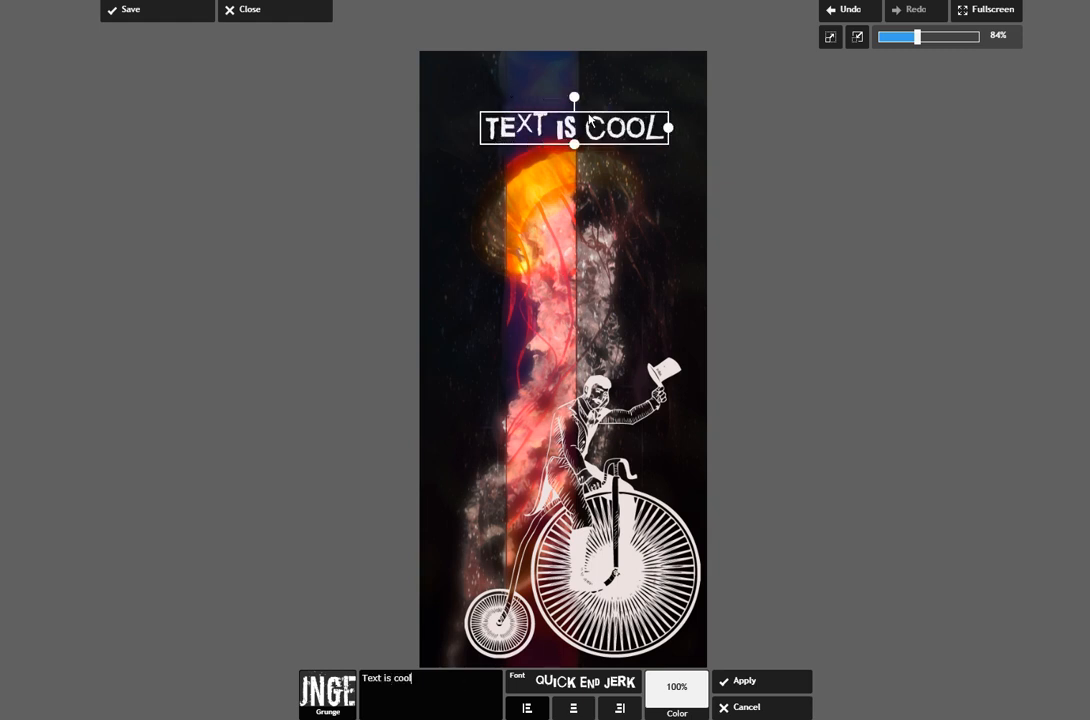
drag(591, 112, 583, 65)
click(776, 680)
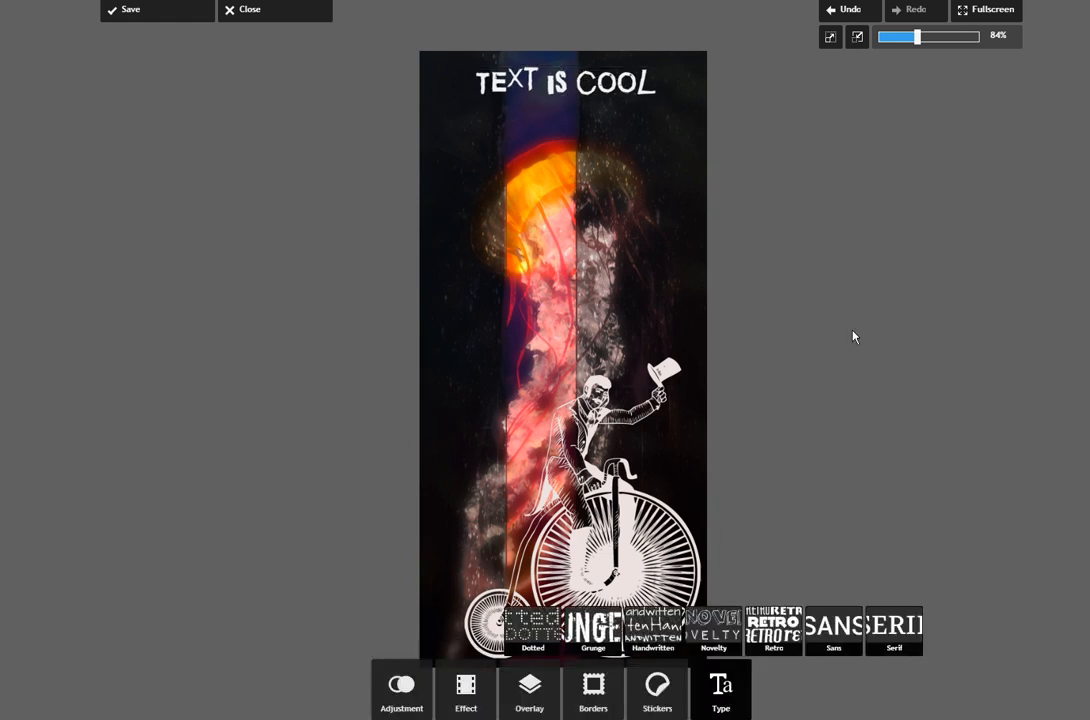
Undo the added text and the cyclist sticker
click(852, 12)
click(852, 12)
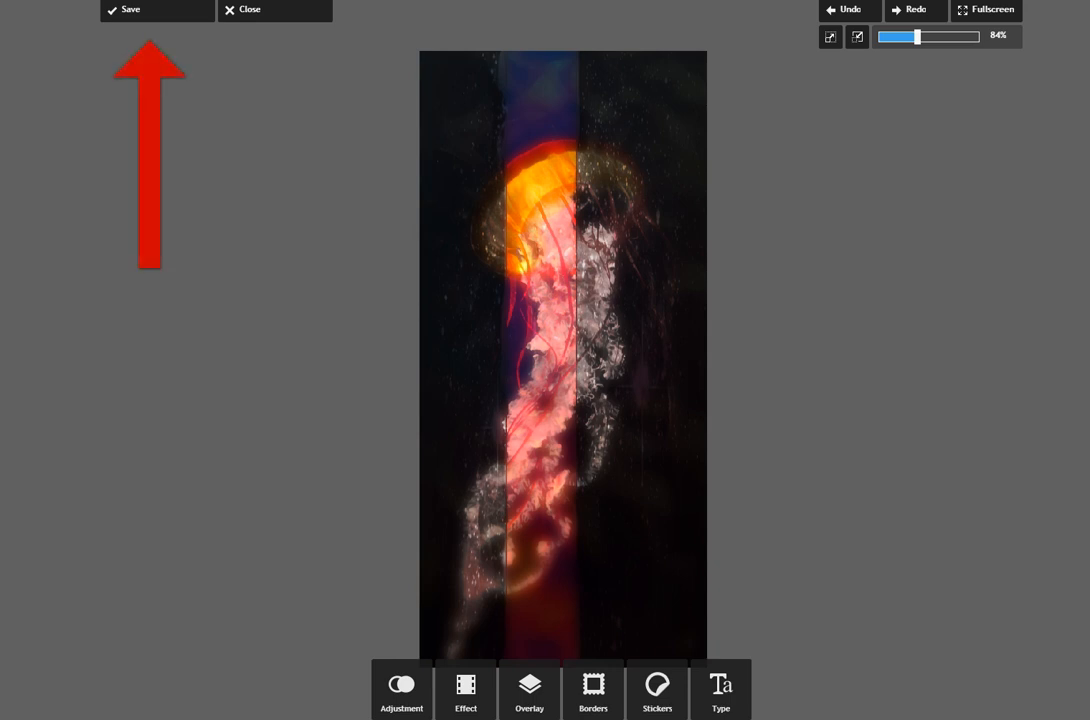
Save the image as the JPEG "Jellyfish Edit 1.jpg" at quality 100 in the Sample Pictures folder
click(145, 12)
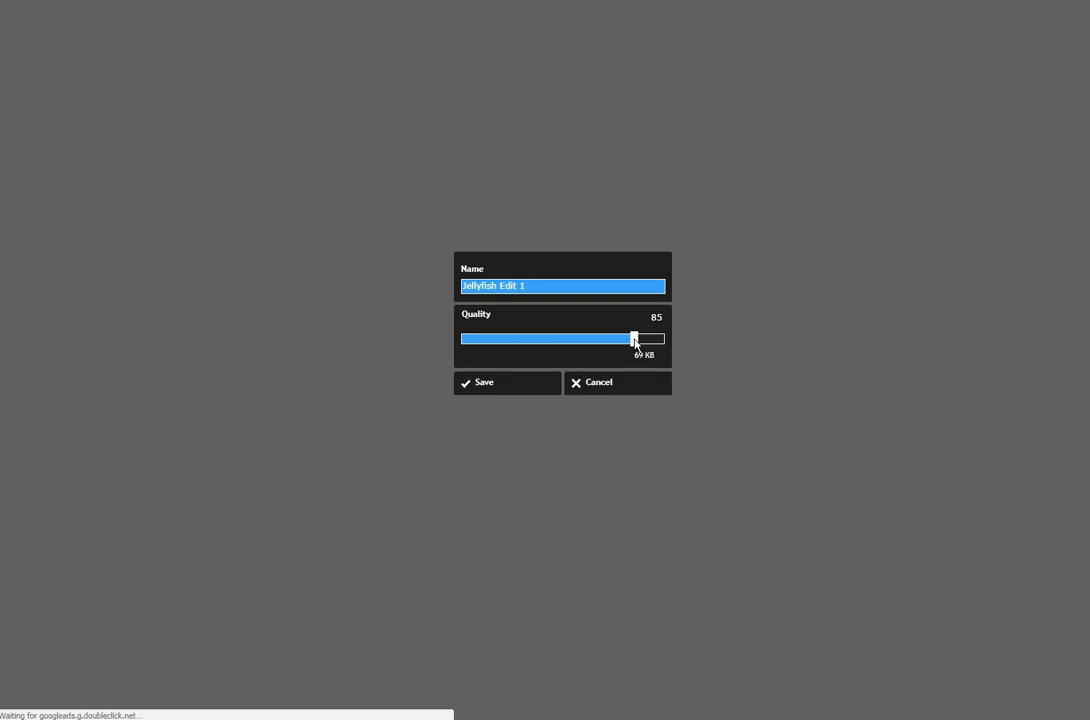
drag(634, 340, 681, 345)
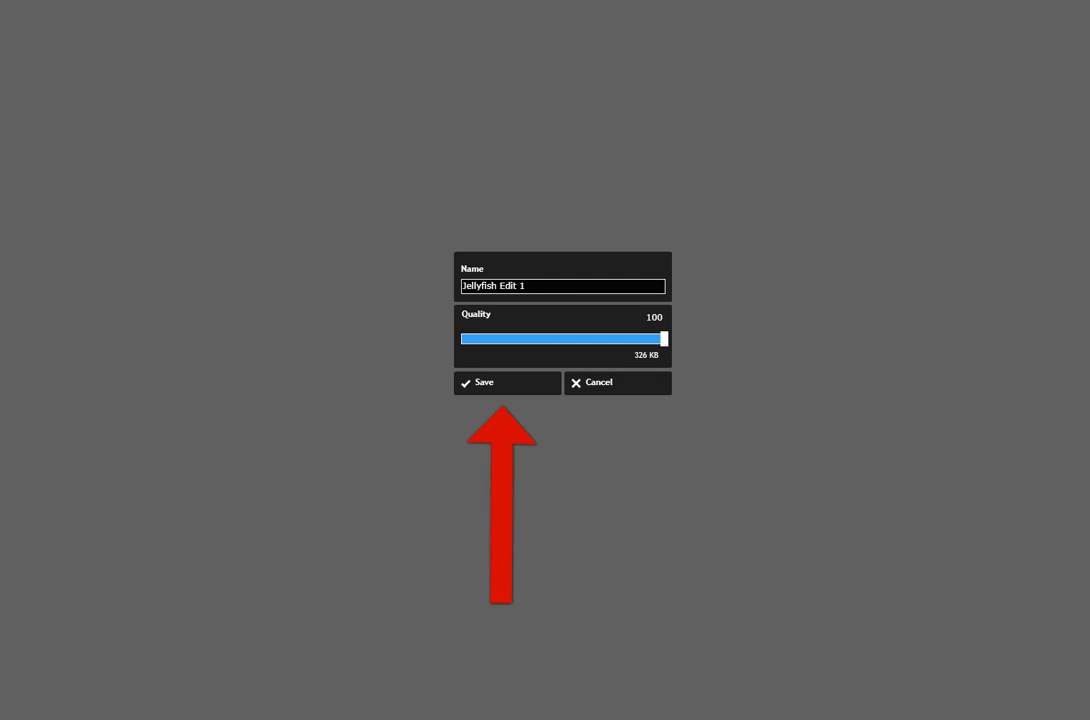
click(515, 386)
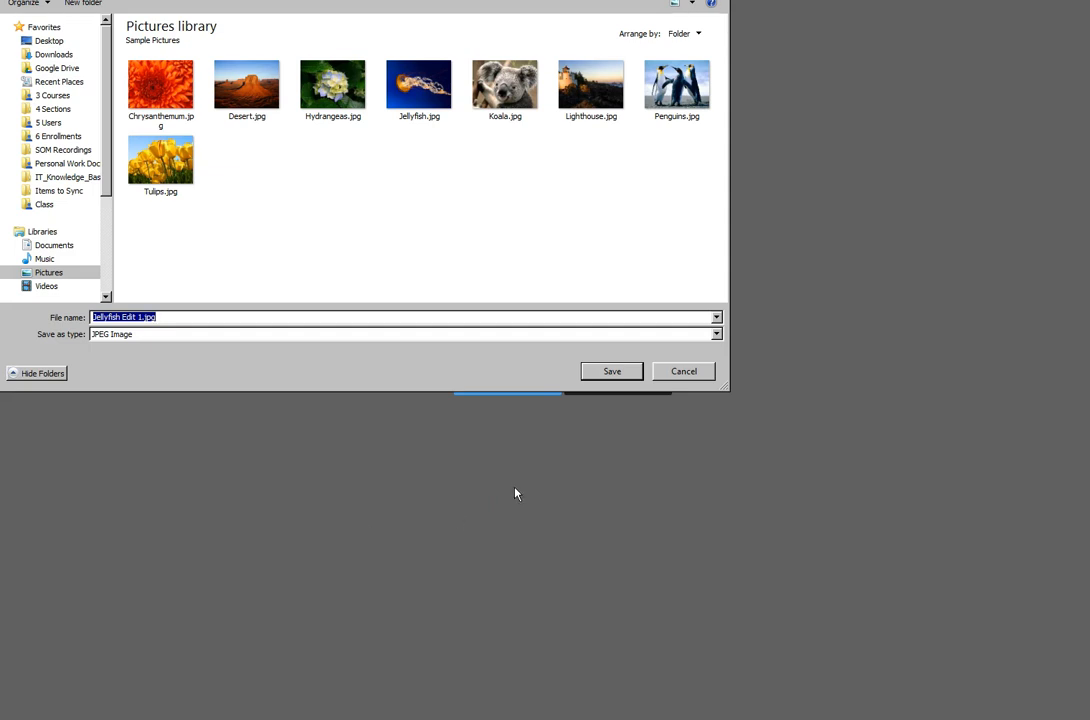
click(630, 372)
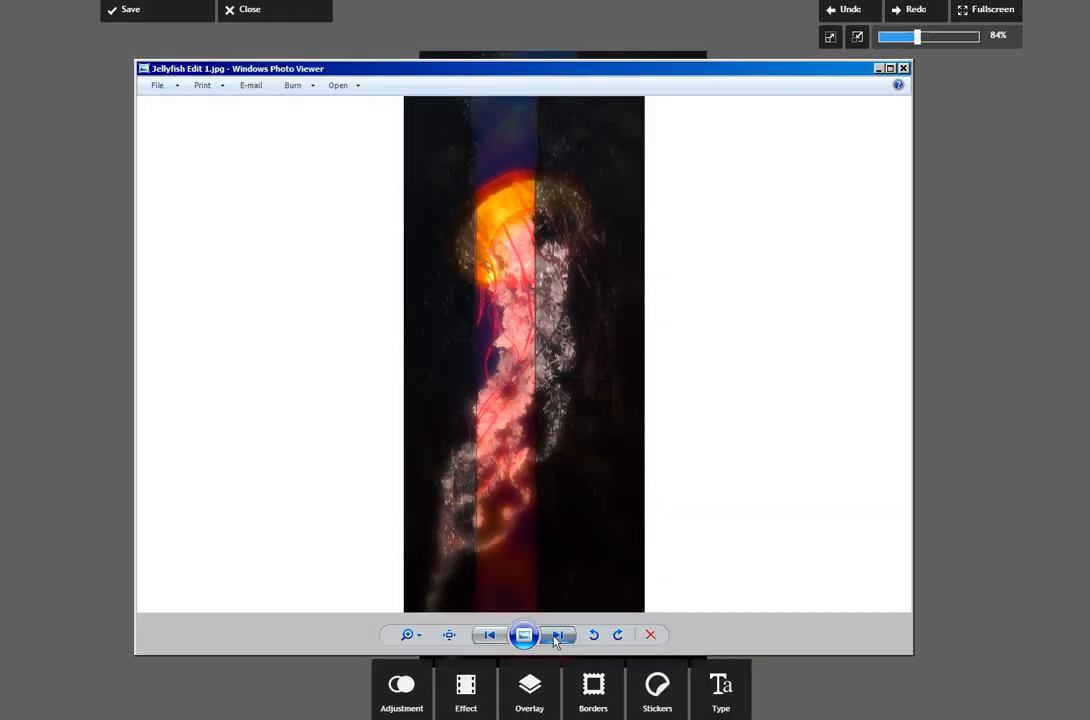
Compare the saved Jellyfish Edit 1.jpg with the next picture in Windows Photo Viewer and return to it
click(557, 636)
click(489, 636)
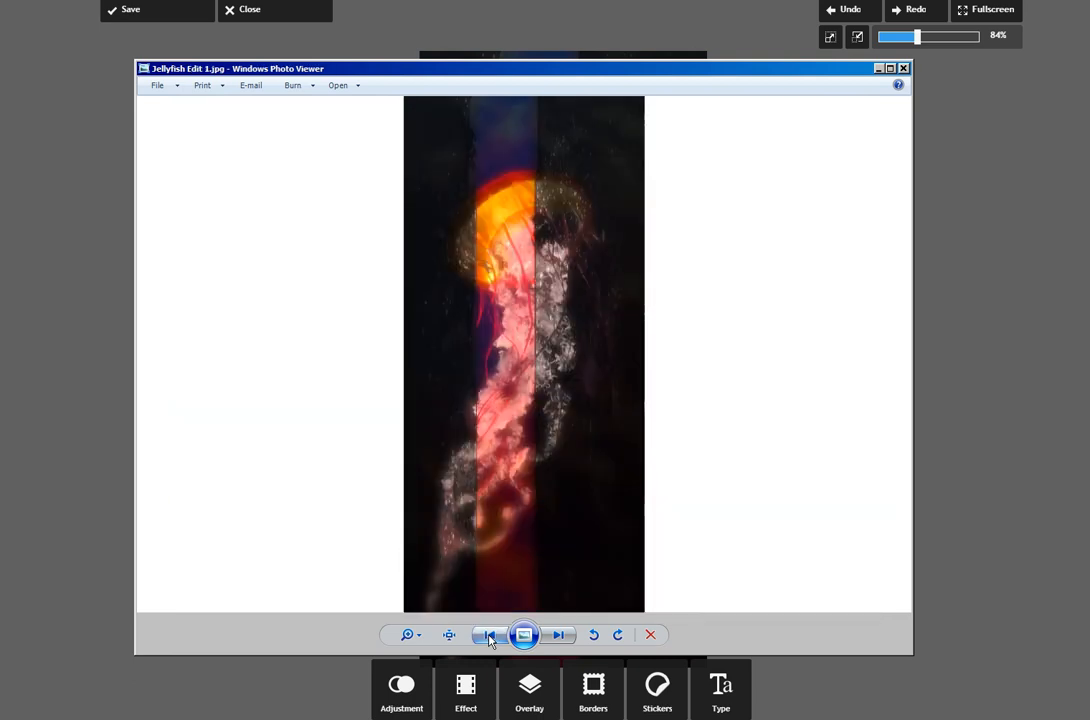